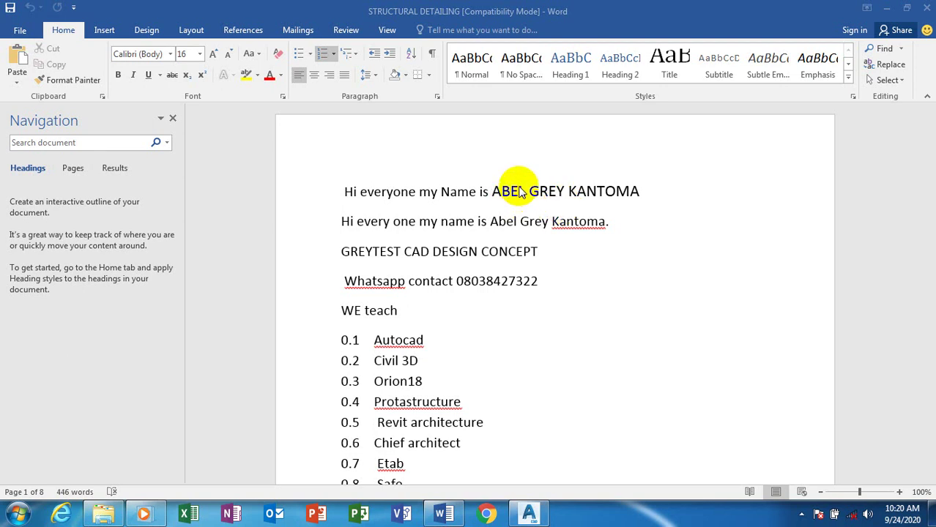
- Review the document's intro, company and contact lines, then scroll to the 'WE teach' software list
{"action": "left_click", "coordinate": [549, 192]}
{"action": "left_click", "coordinate": [631, 191]}
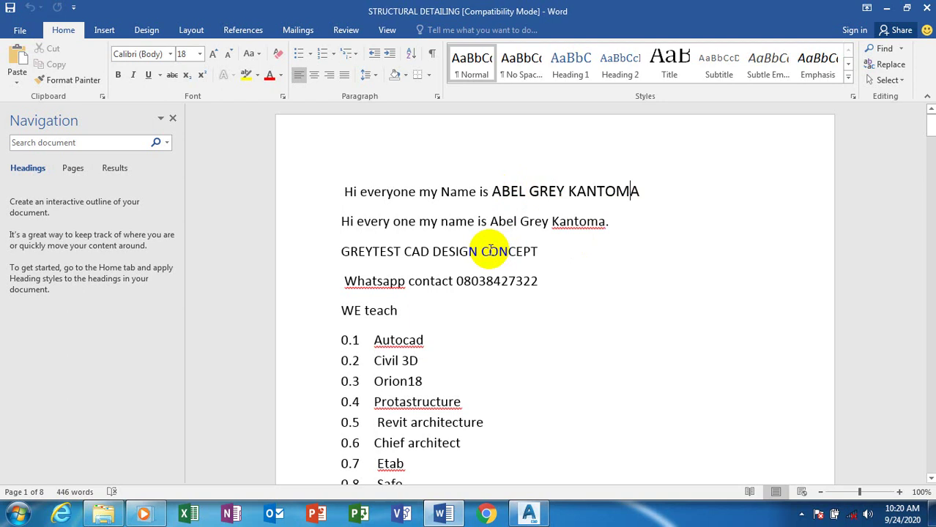
{"action": "left_click", "coordinate": [490, 252]}
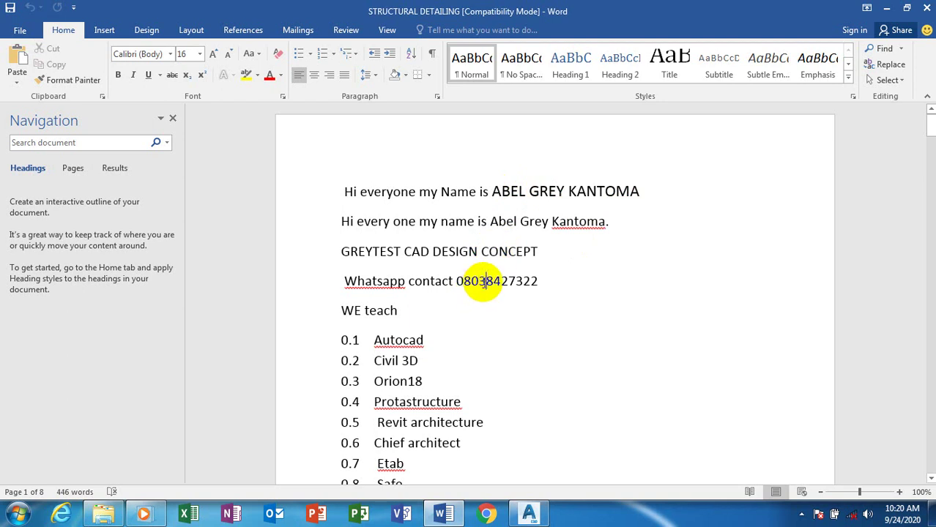
{"action": "left_click", "coordinate": [485, 282]}
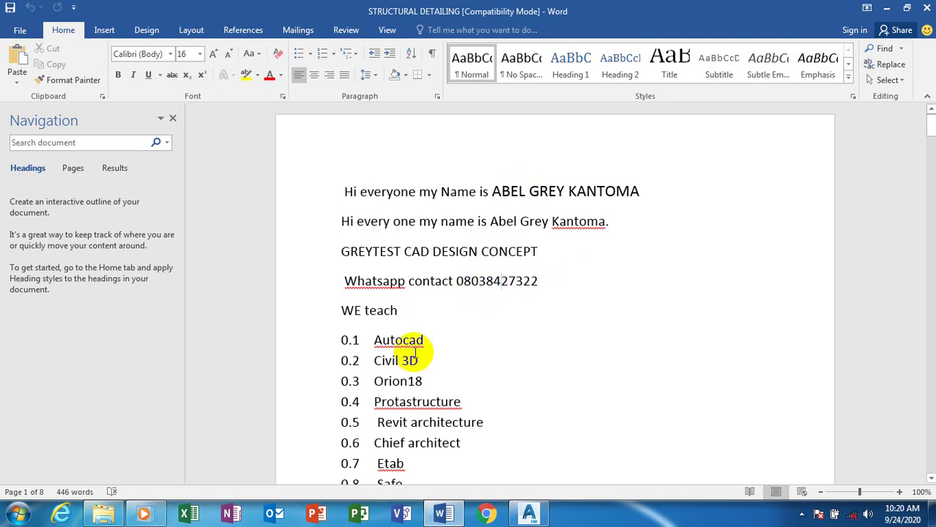
{"action": "left_click", "coordinate": [440, 339]}
{"action": "scroll", "coordinate": [455, 329], "scroll_direction": "down", "scroll_amount": 3}
{"action": "scroll", "coordinate": [481, 261], "scroll_direction": "down", "scroll_amount": 1}
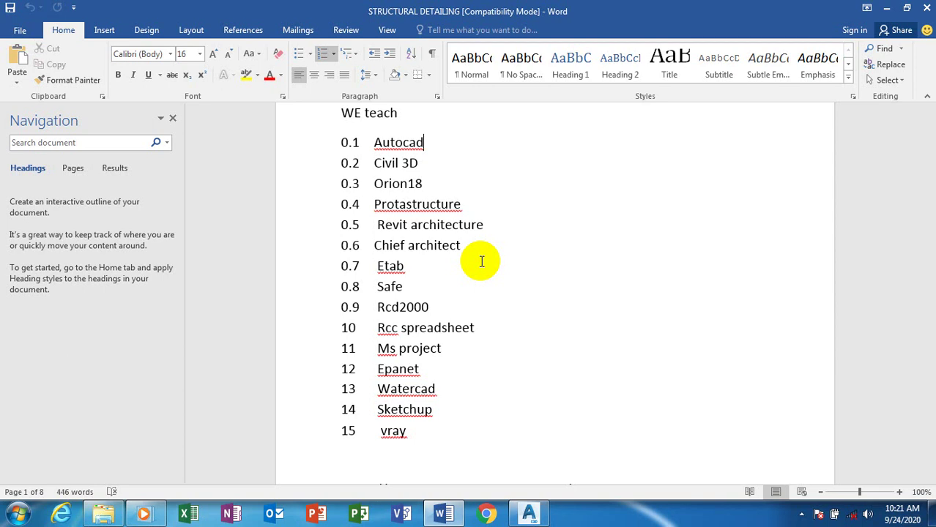
- Minimize Word and zoom around the existing roundabout in Civil 3D
{"action": "left_click", "coordinate": [886, 8]}
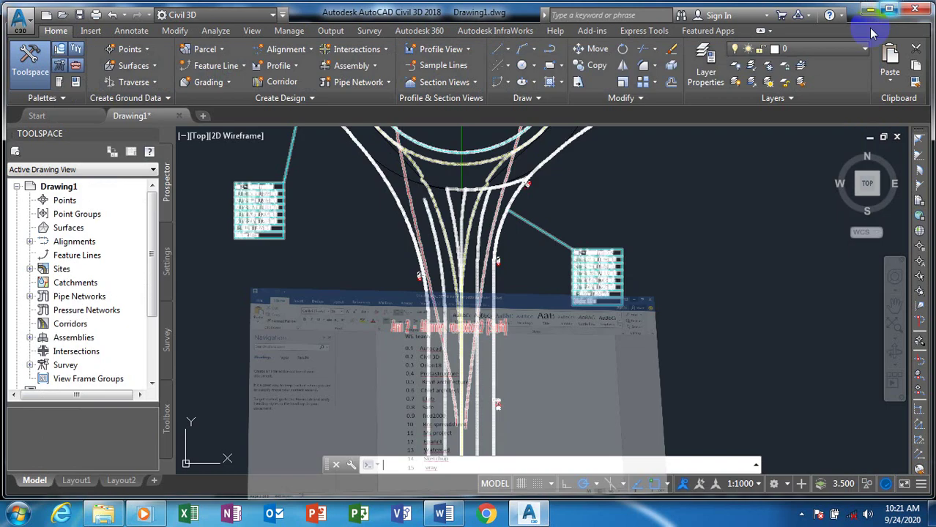
{"action": "scroll", "coordinate": [501, 226], "scroll_direction": "down", "scroll_amount": 6}
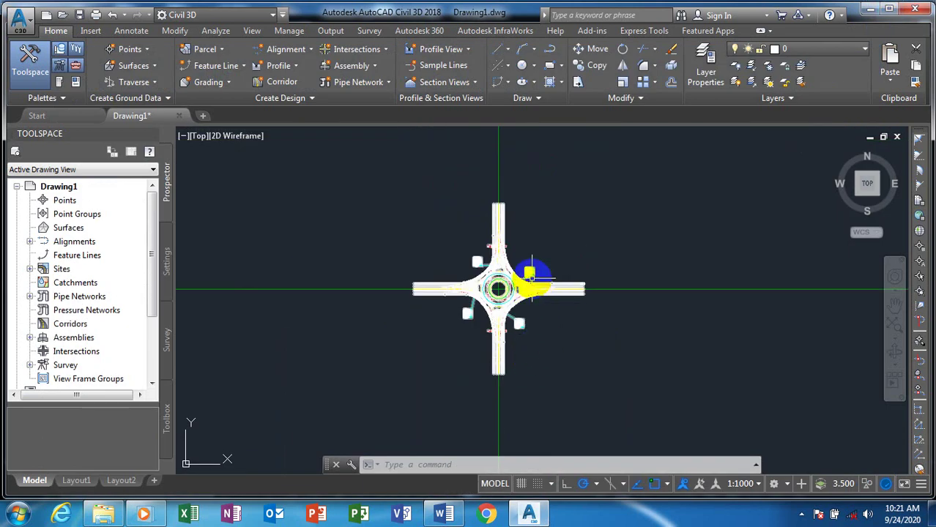
{"action": "scroll", "coordinate": [531, 275], "scroll_direction": "up", "scroll_amount": 6}
{"action": "scroll", "coordinate": [442, 317], "scroll_direction": "down", "scroll_amount": 3}
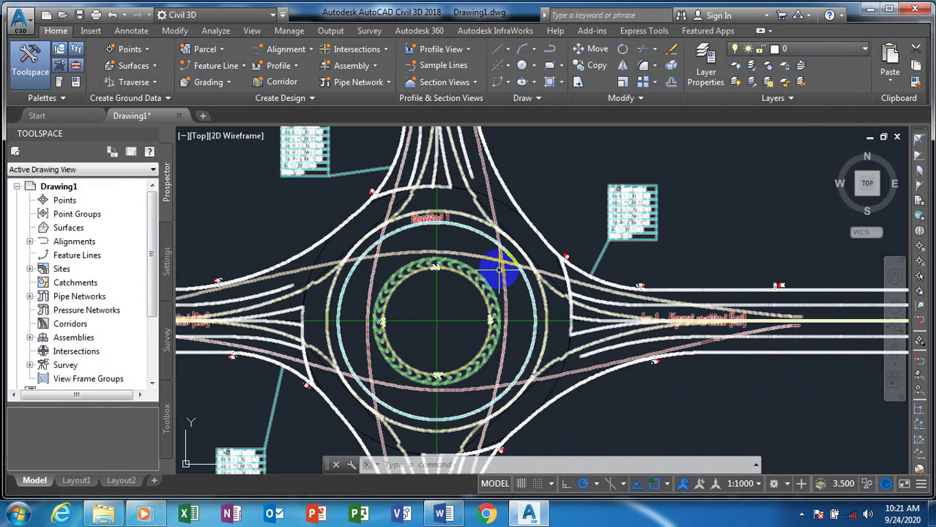
{"action": "scroll", "coordinate": [500, 270], "scroll_direction": "up", "scroll_amount": 4}
{"action": "scroll", "coordinate": [460, 267], "scroll_direction": "down", "scroll_amount": 6}
{"action": "scroll", "coordinate": [461, 331], "scroll_direction": "up", "scroll_amount": 3}
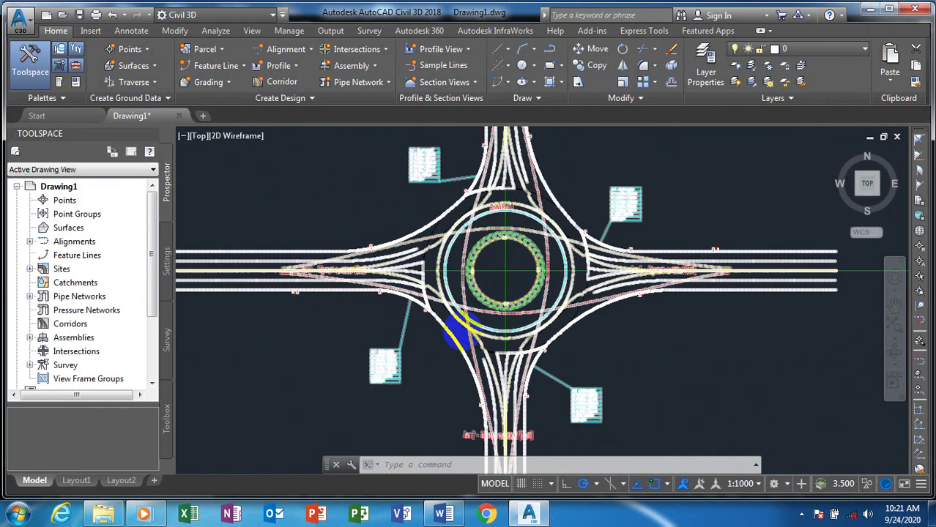
{"action": "scroll", "coordinate": [513, 366], "scroll_direction": "up", "scroll_amount": 4}
{"action": "scroll", "coordinate": [428, 328], "scroll_direction": "down", "scroll_amount": 4}
{"action": "scroll", "coordinate": [469, 293], "scroll_direction": "up", "scroll_amount": 3}
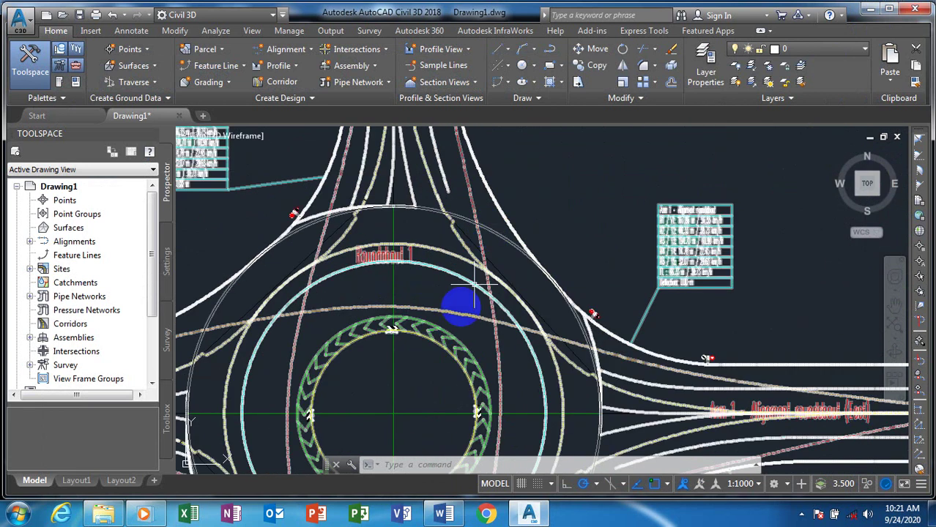
{"action": "scroll", "coordinate": [469, 281], "scroll_direction": "down", "scroll_amount": 6}
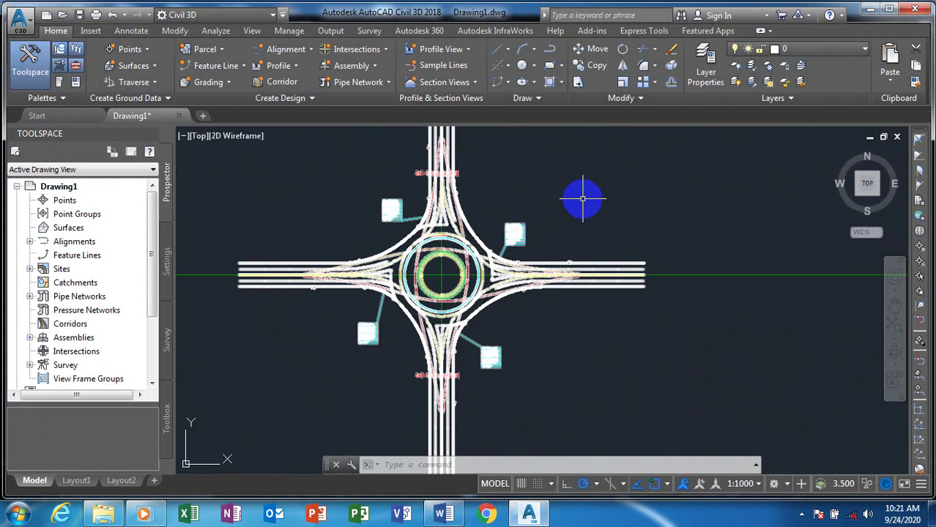
- Erase all roundabout objects along with their linked sub-entities, 21 objects in total
{"action": "mouse_move", "coordinate": [563, 339]}
{"action": "left_mouse_down"}
{"action": "mouse_move", "coordinate": [397, 208]}
{"action": "mouse_move", "coordinate": [298, 186]}
{"action": "mouse_move", "coordinate": [490, 200]}
{"action": "mouse_move", "coordinate": [503, 210]}
{"action": "left_mouse_up"}
{"action": "key", "text": "Delete"}
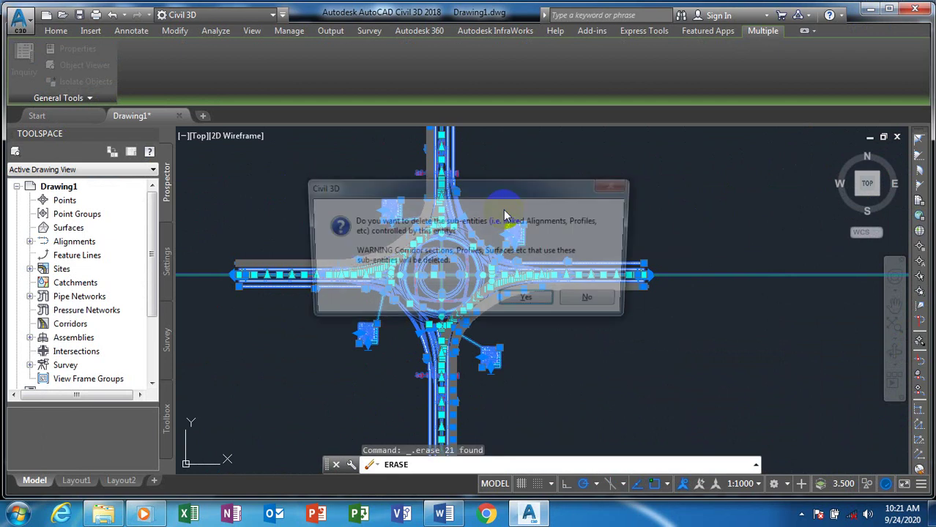
{"action": "left_click", "coordinate": [520, 303]}
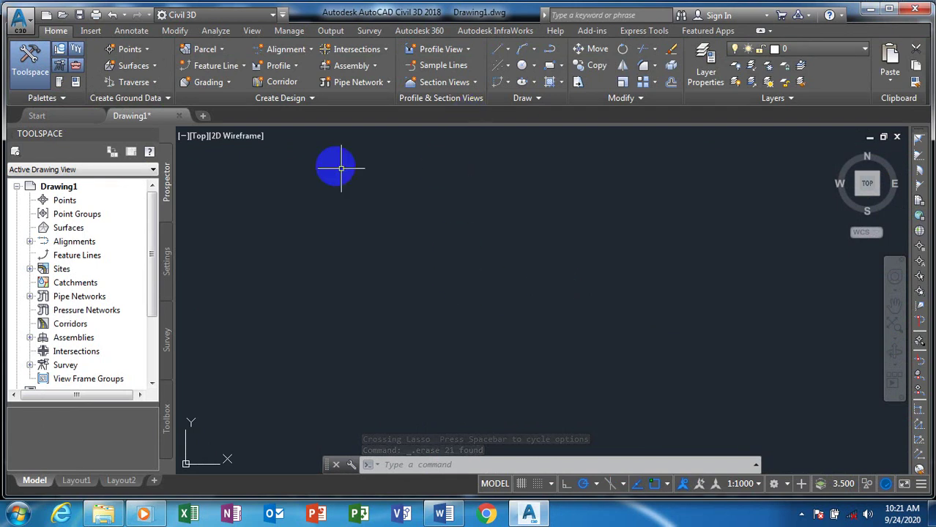
- Draw a vertical line down the middle of the empty drawing
{"action": "left_click", "coordinate": [505, 50]}
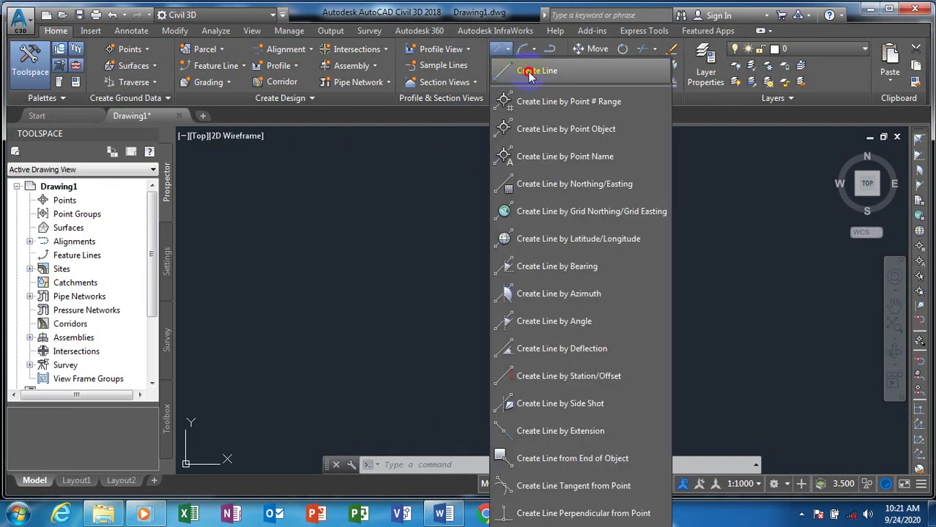
{"action": "left_click", "coordinate": [530, 71]}
{"action": "left_click", "coordinate": [431, 150]}
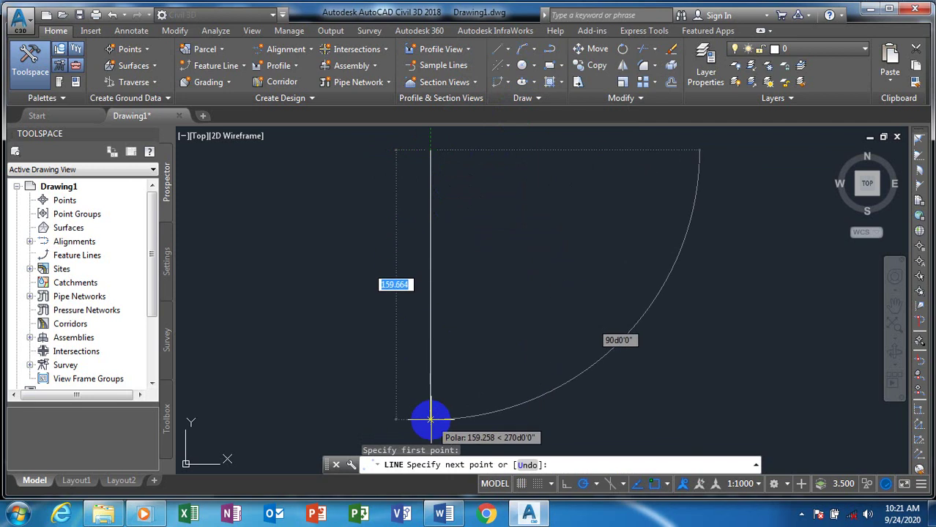
{"action": "left_click", "coordinate": [430, 419]}
{"action": "key", "text": "Escape"}
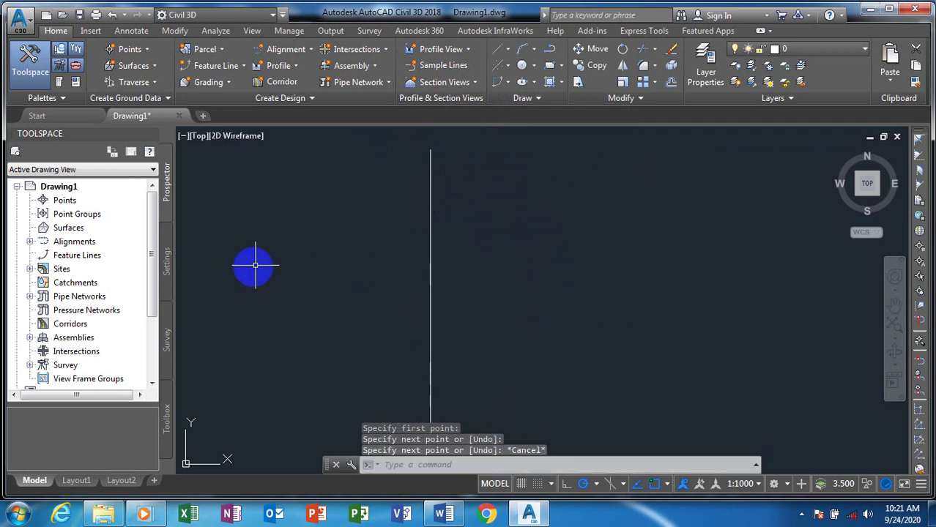
{"action": "left_click", "coordinate": [272, 292]}
{"action": "key", "text": "Escape"}
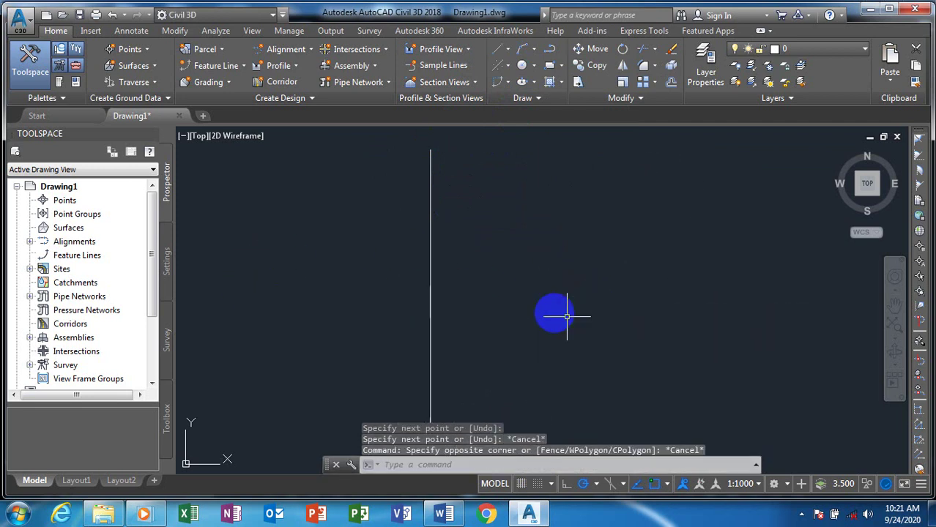
- Draw a horizontal line crossing the vertical one
{"action": "left_click", "coordinate": [501, 49]}
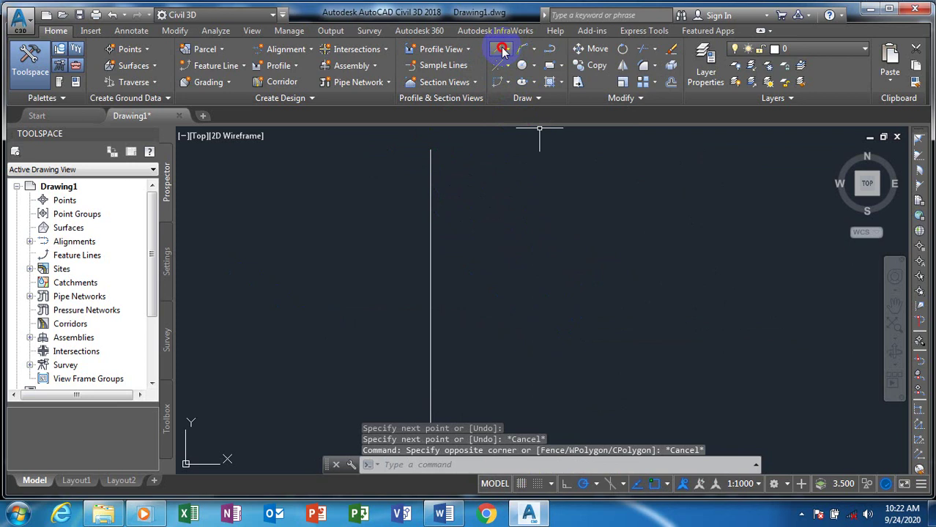
{"action": "left_click", "coordinate": [571, 67]}
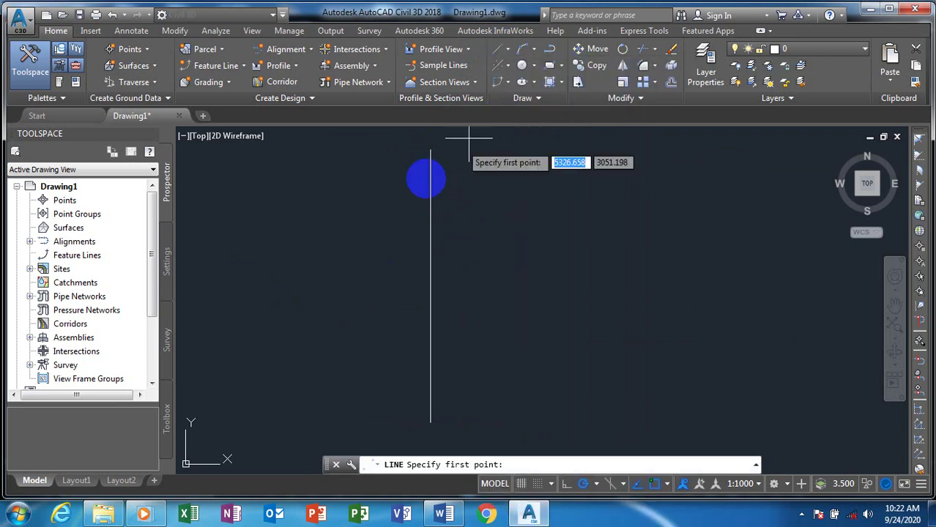
{"action": "left_click", "coordinate": [276, 272]}
{"action": "left_click", "coordinate": [666, 271]}
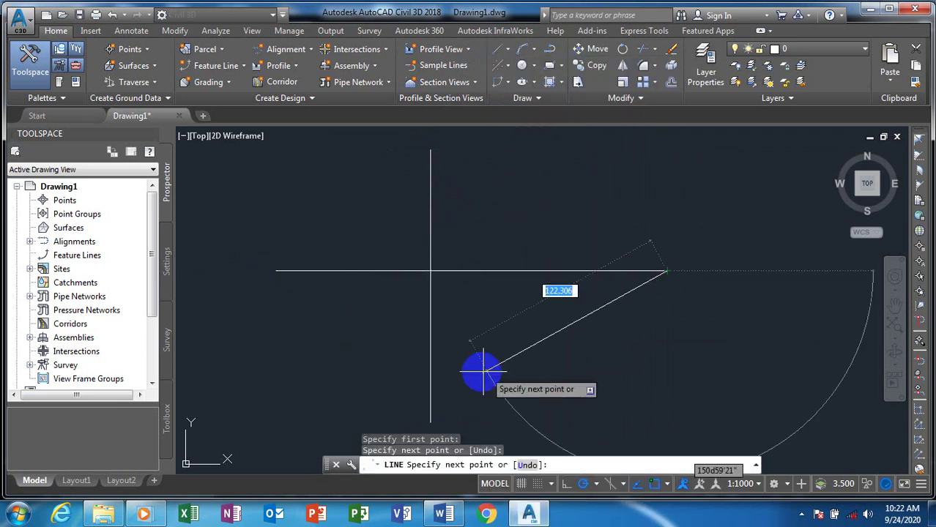
{"action": "key", "text": "Escape"}
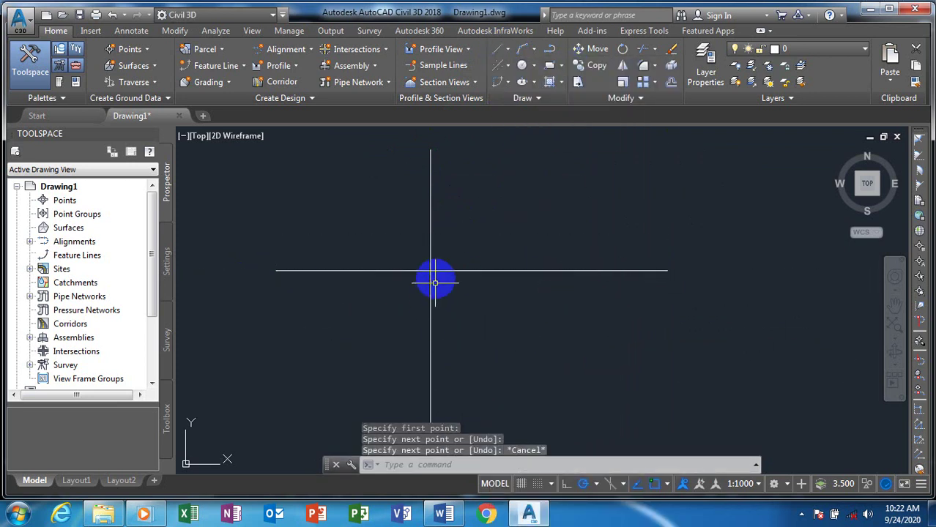
- Turn the horizontal line into centerline alignment 'Alignment roundabout2' on layer C-ROAD, Proposed style
{"action": "left_click", "coordinate": [310, 50]}
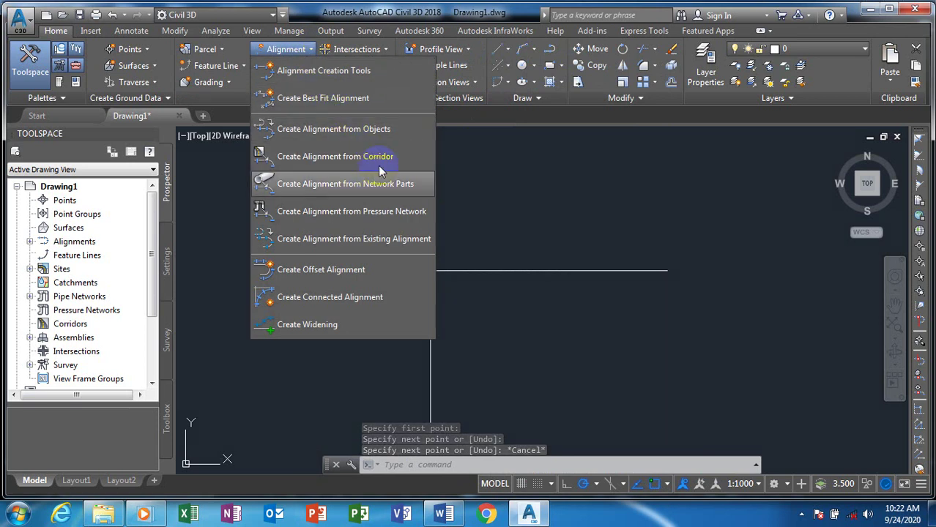
{"action": "left_click", "coordinate": [386, 129]}
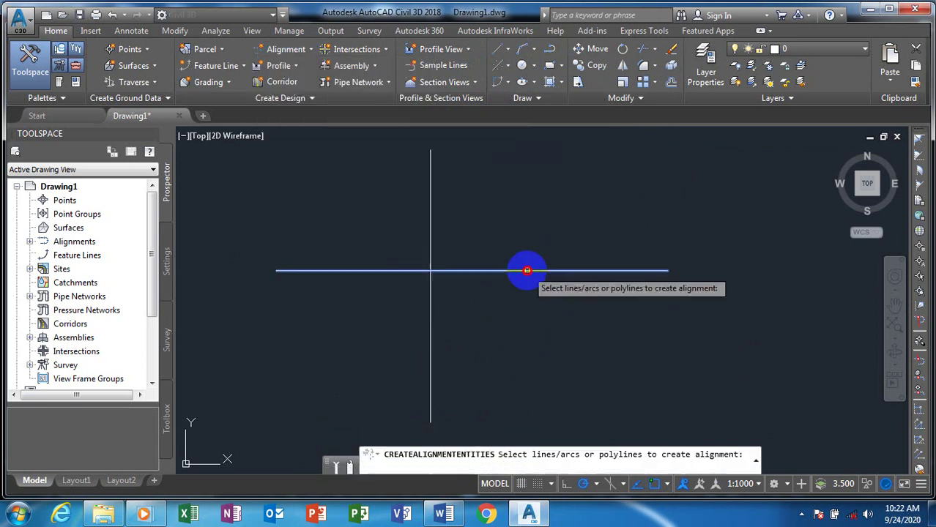
{"action": "key", "text": "Return"}
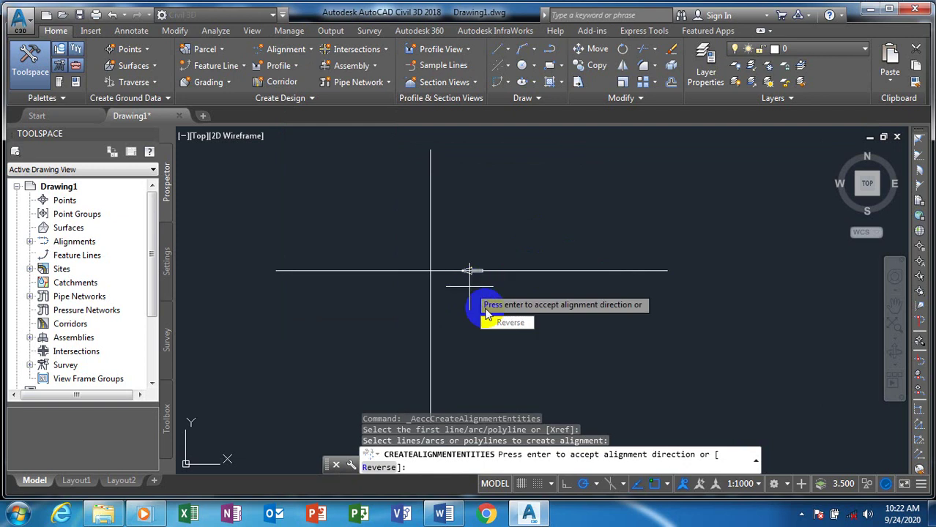
{"action": "right_click", "coordinate": [468, 286]}
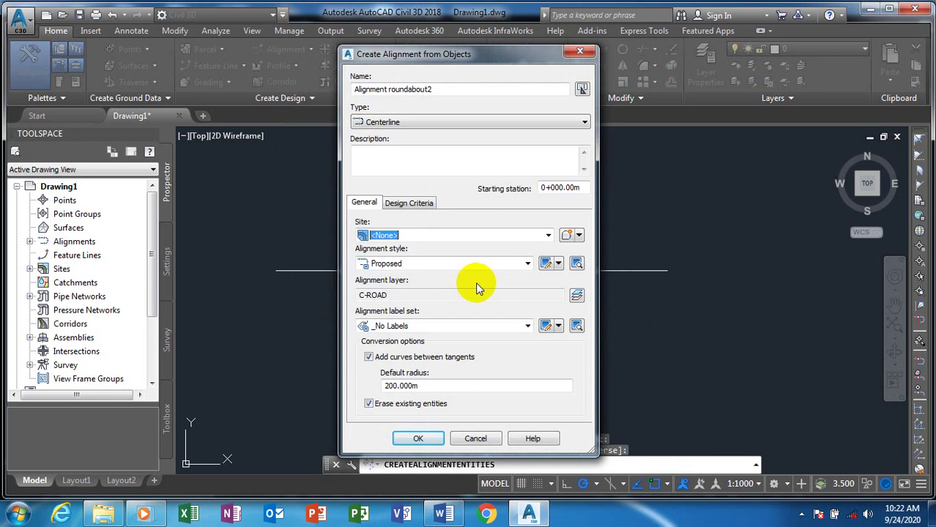
{"action": "left_click_drag", "start_coordinate": [467, 55], "coordinate": [212, 115]}
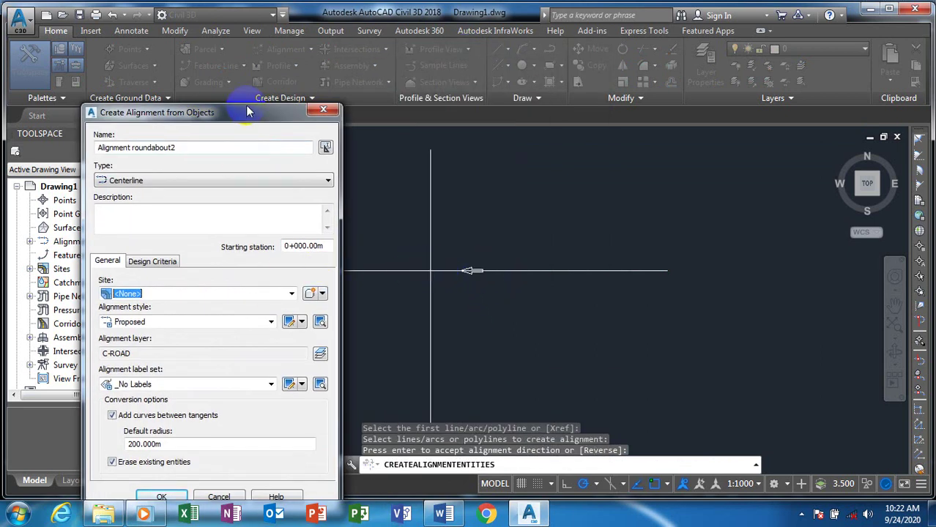
{"action": "left_click_drag", "start_coordinate": [248, 115], "coordinate": [326, 73]}
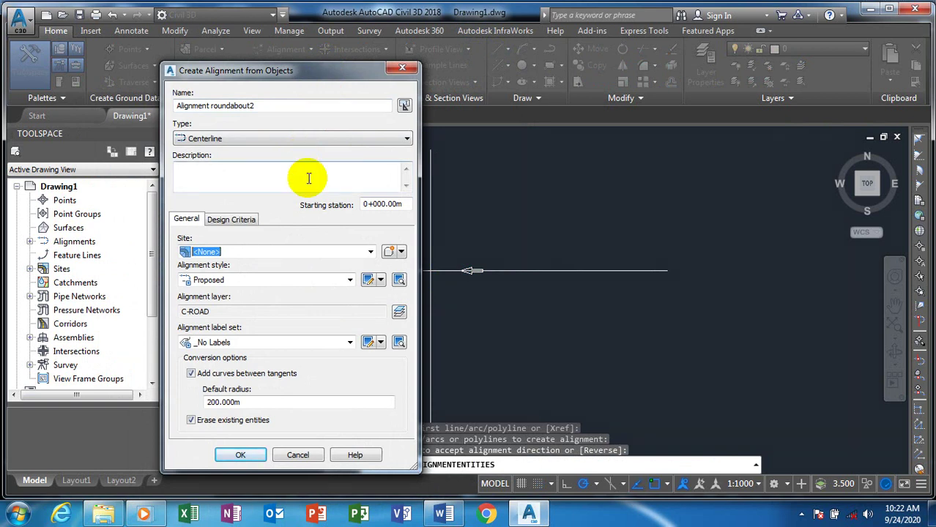
{"action": "left_click", "coordinate": [243, 455]}
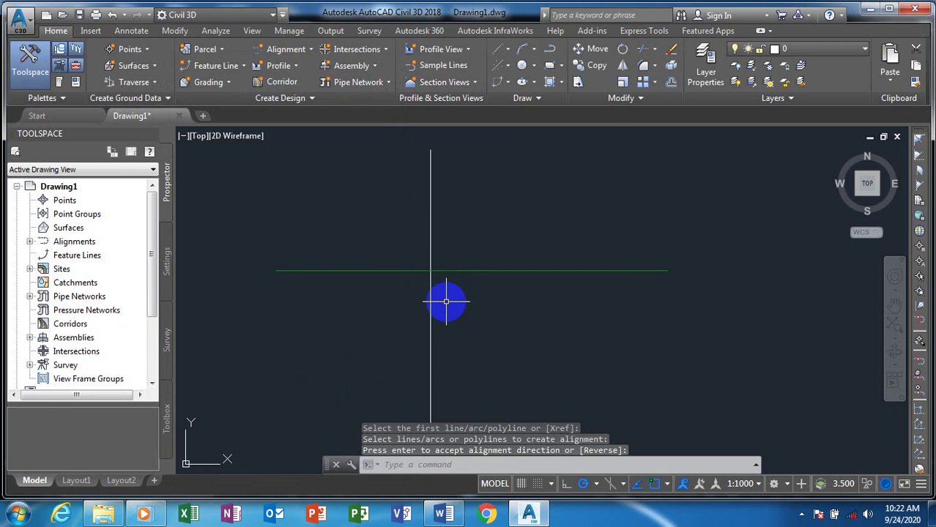
{"action": "key", "text": "Return"}
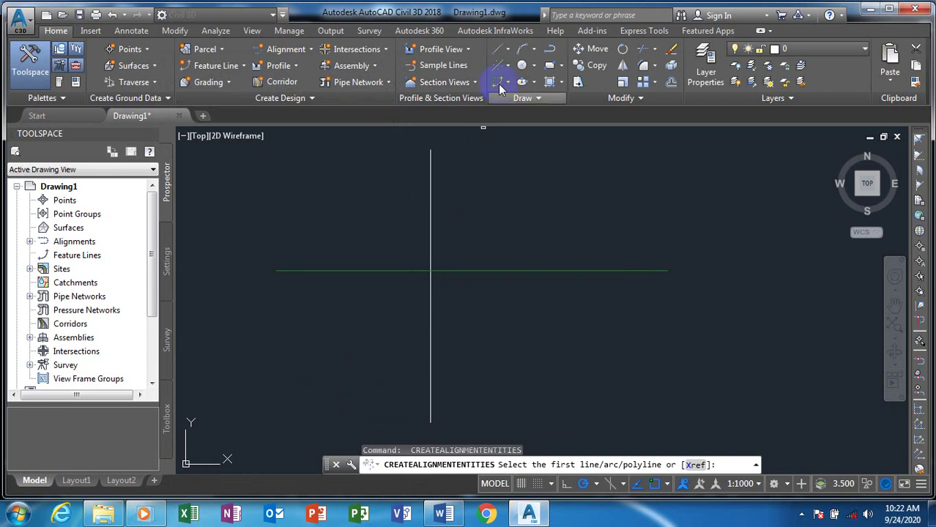
{"action": "key", "text": "Escape"}
{"action": "key", "text": "Escape"}
{"action": "key", "text": "Escape"}
- Create alignment 'Alignment roundabout1' from the vertical line with Create Alignment from Objects
{"action": "left_click", "coordinate": [285, 49]}
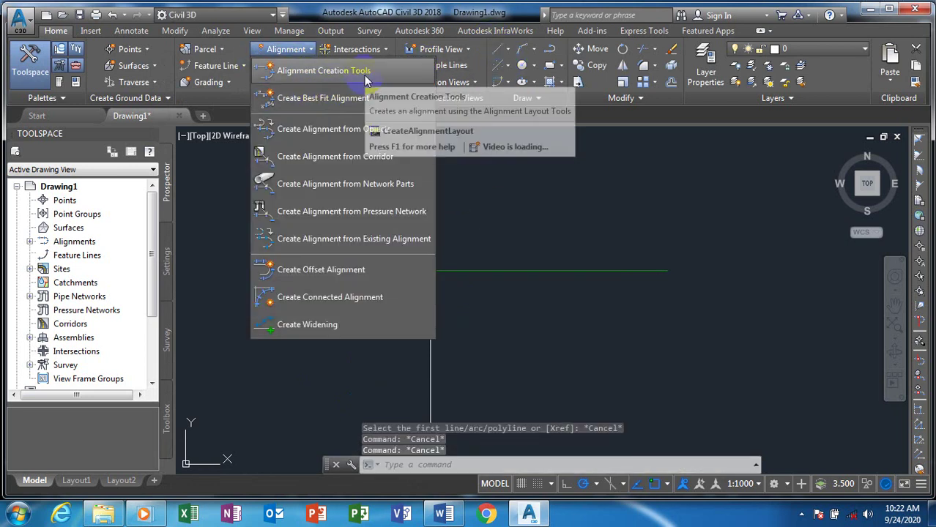
{"action": "left_click", "coordinate": [396, 136]}
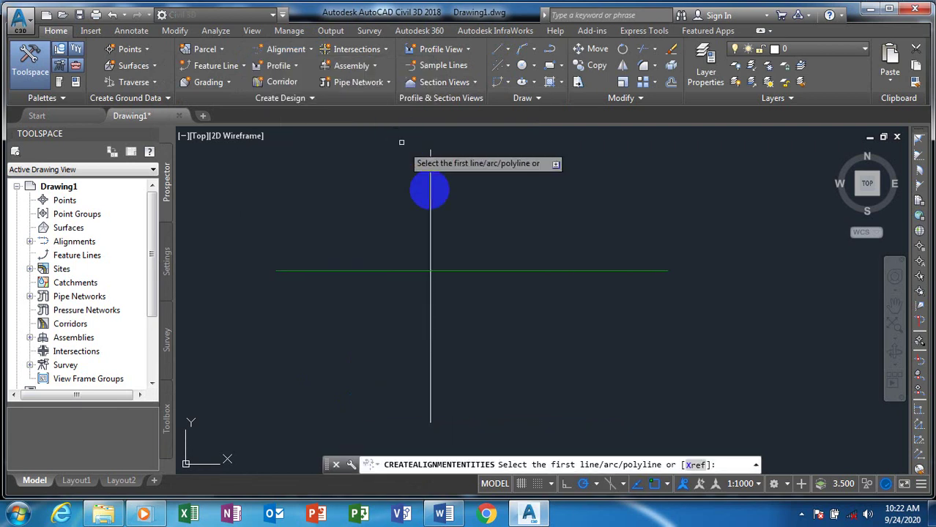
{"action": "left_click", "coordinate": [431, 230]}
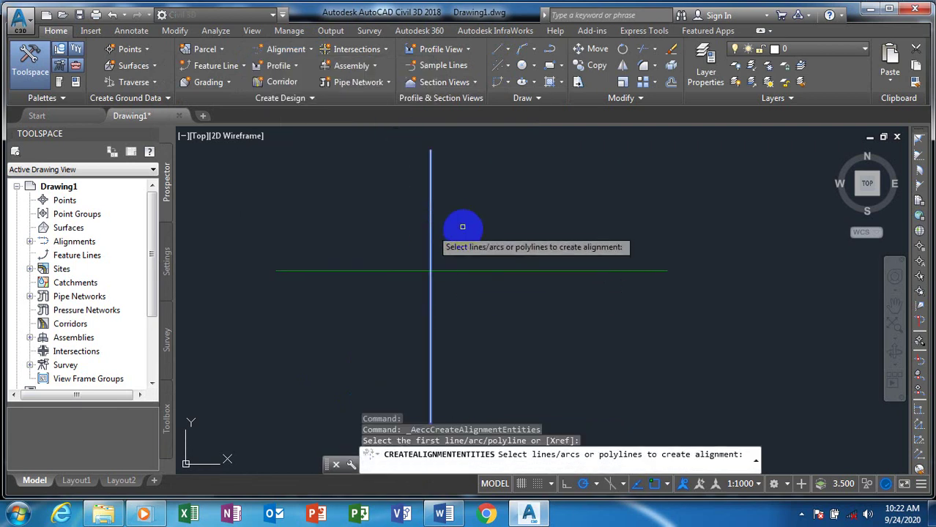
{"action": "key", "text": "Return"}
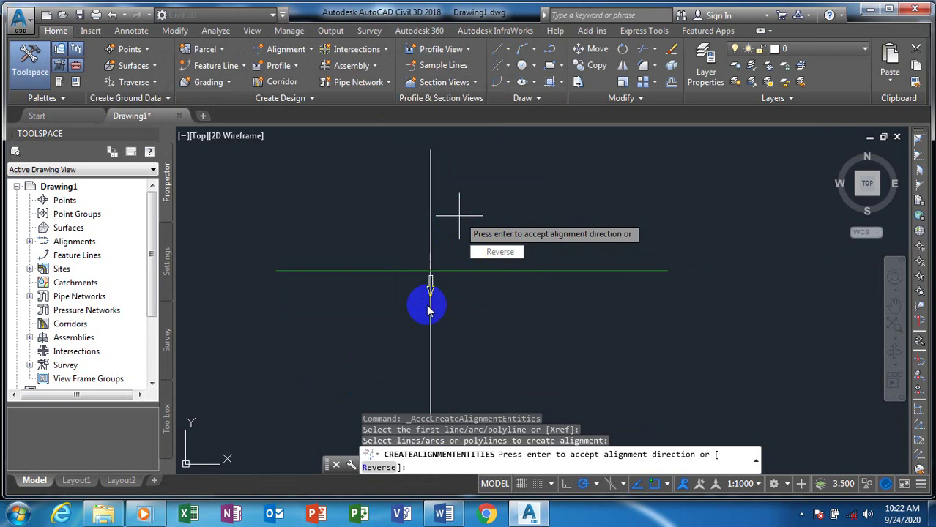
{"action": "key", "text": "Return"}
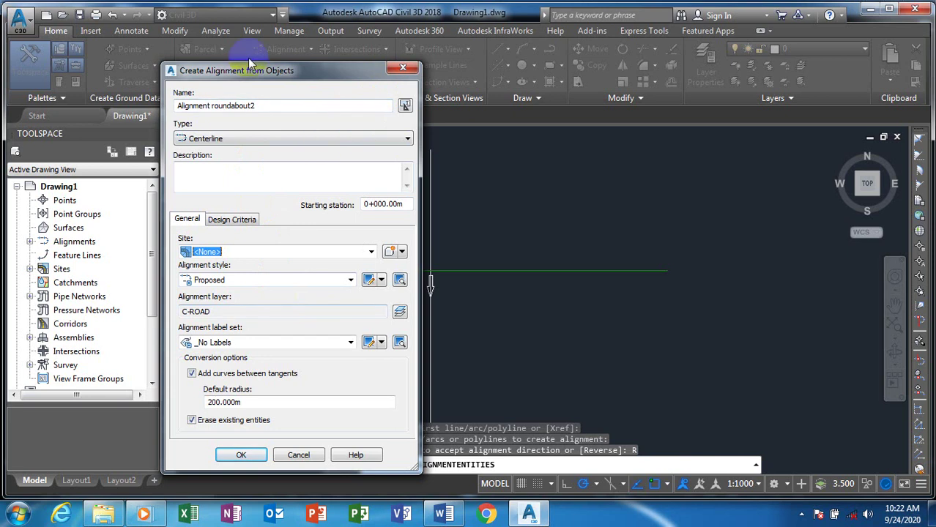
{"action": "left_click", "coordinate": [268, 105]}
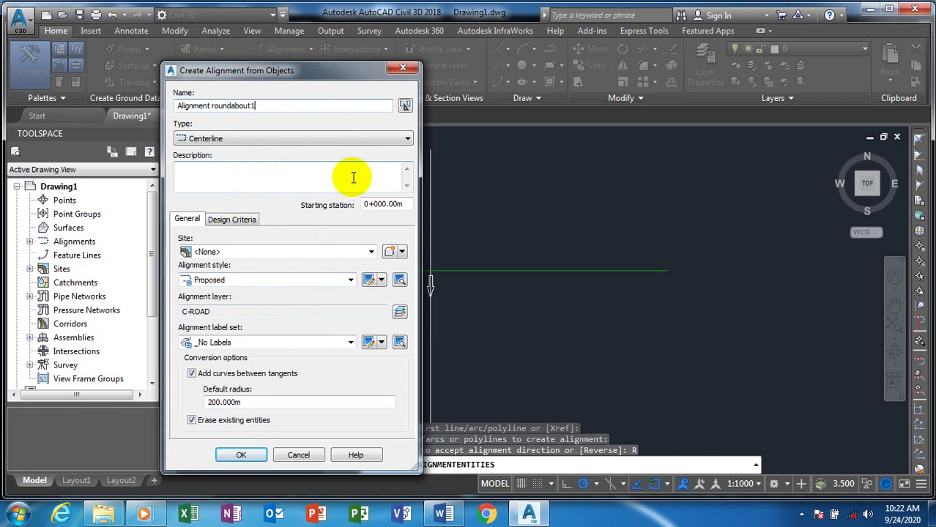
{"action": "left_click", "coordinate": [236, 455]}
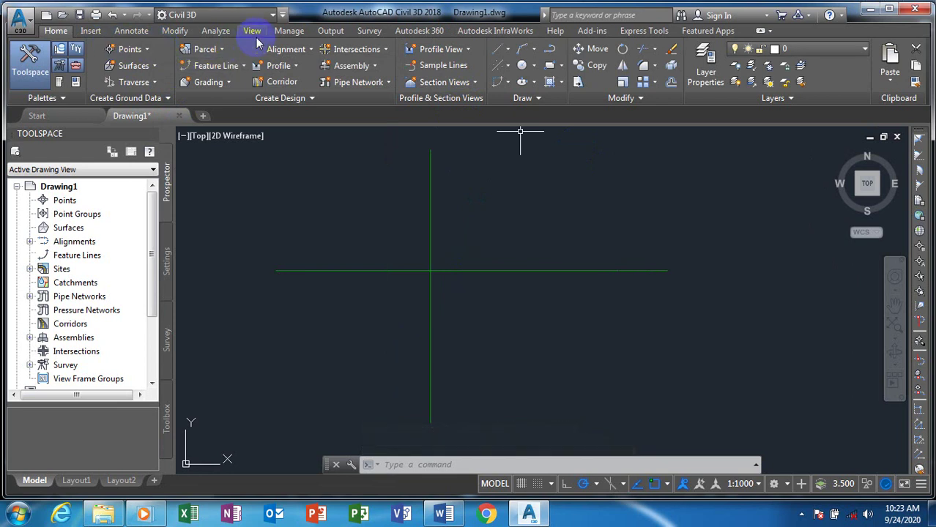
- Start a new roundabout, keep the light-on-dark draw style, and pick the TD16/07 Normal Roundabouts standard
{"action": "left_click", "coordinate": [364, 51]}
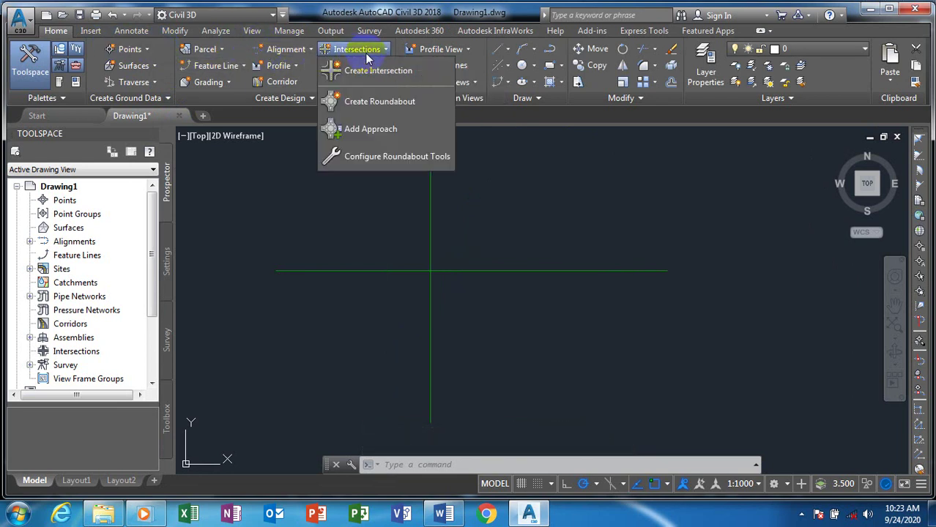
{"action": "left_click", "coordinate": [437, 106]}
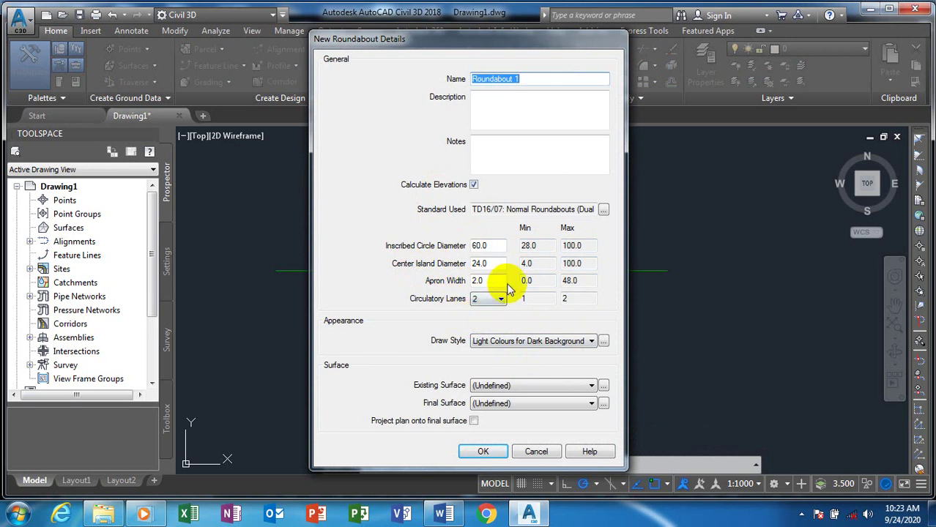
{"action": "left_click", "coordinate": [590, 341]}
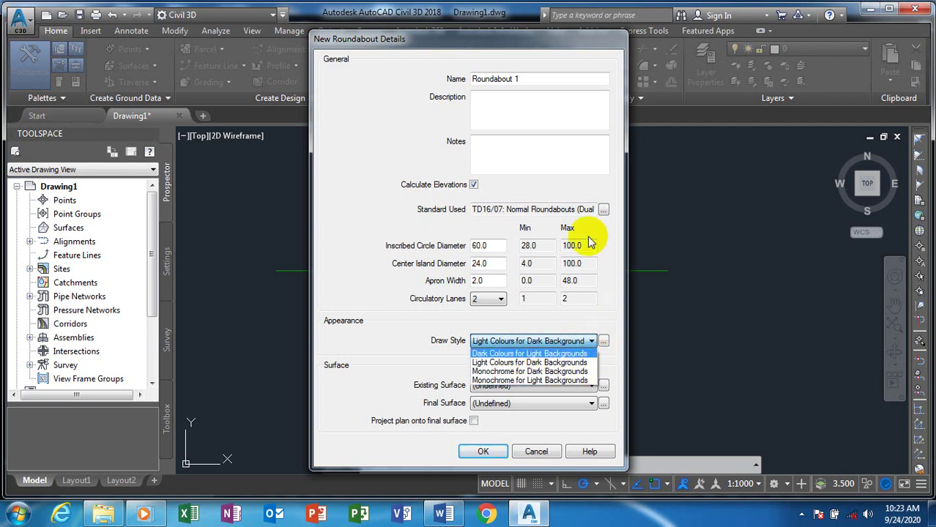
{"action": "left_click", "coordinate": [585, 214]}
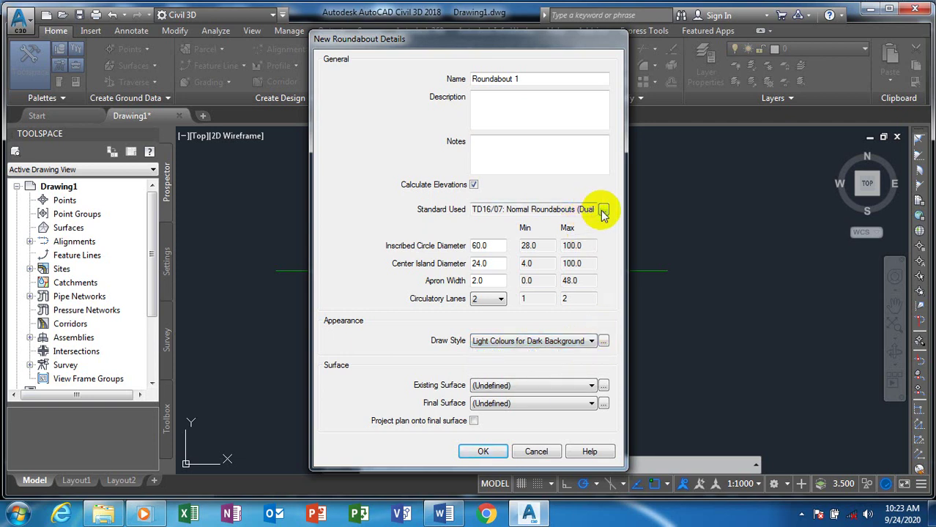
{"action": "left_click", "coordinate": [603, 211]}
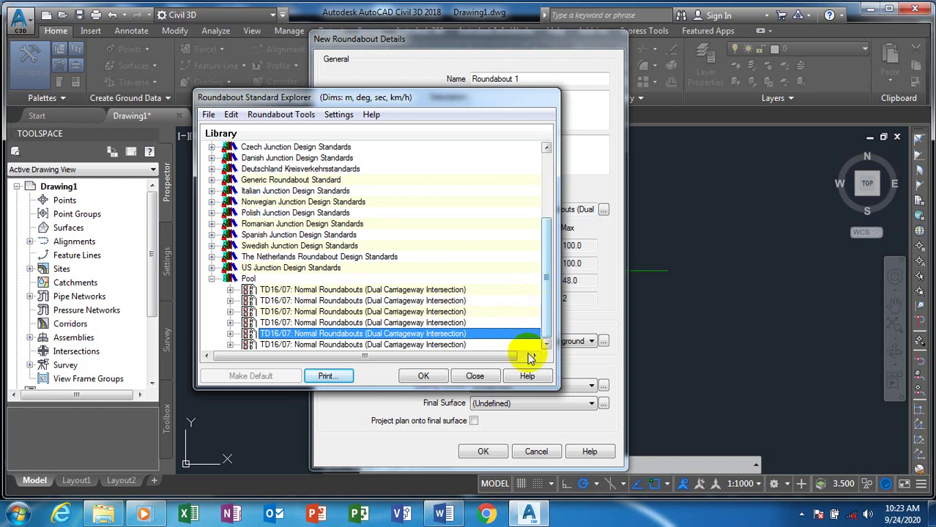
{"action": "left_click", "coordinate": [423, 377]}
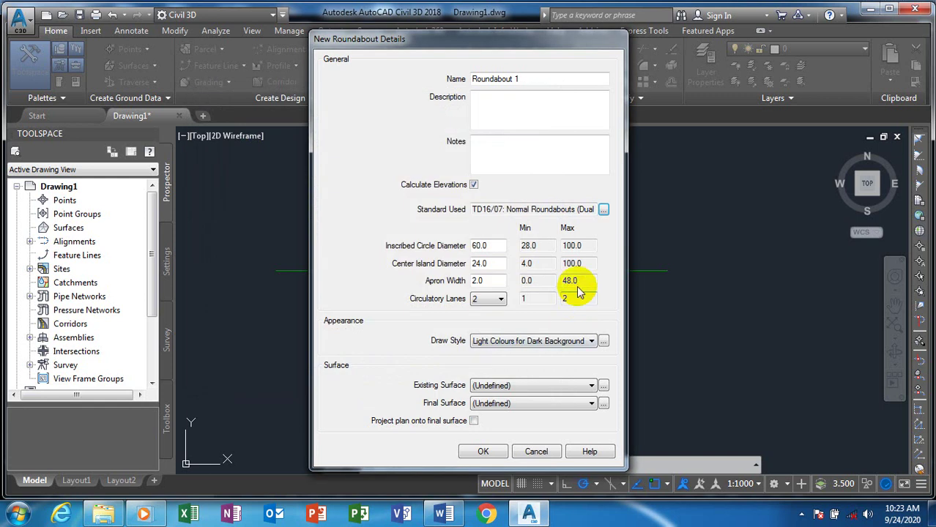
- Place Roundabout 1 at the alignments' crossing and attach the east and west two-lane arms
{"action": "left_click", "coordinate": [483, 452]}
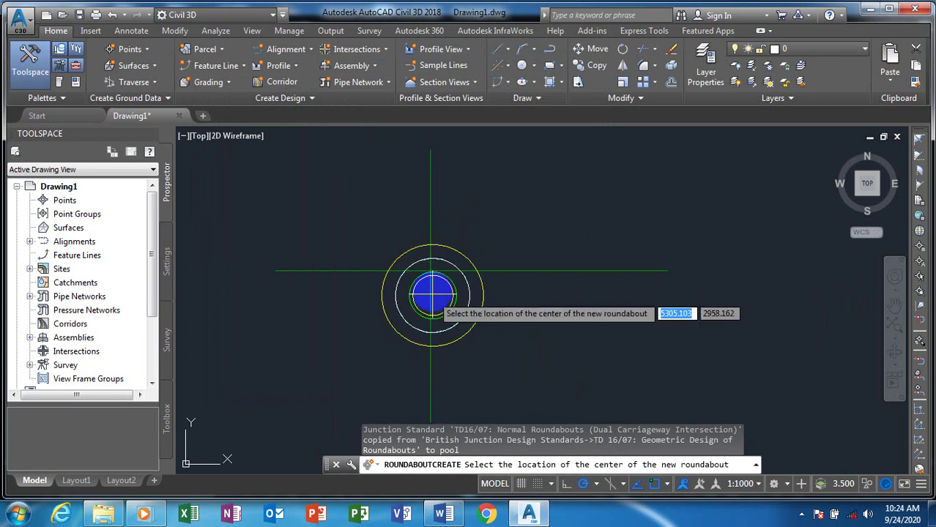
{"action": "left_click", "coordinate": [430, 271]}
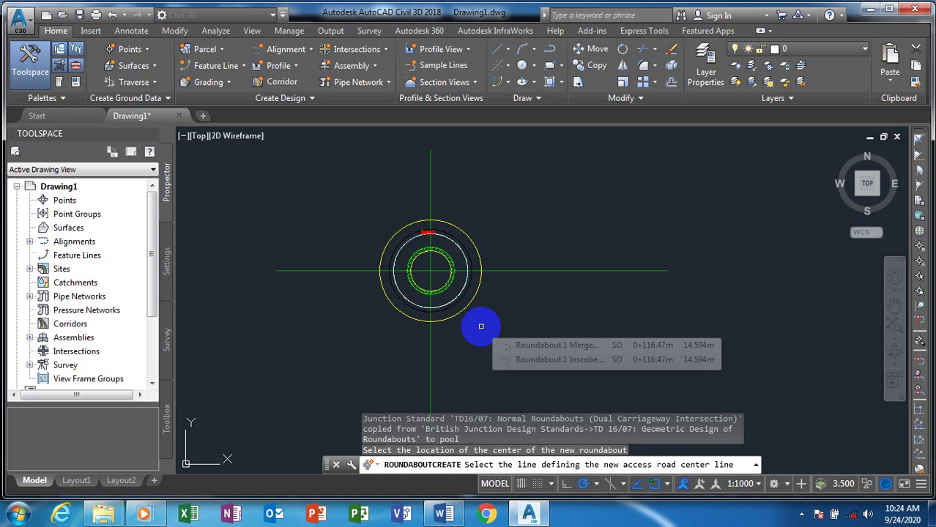
{"action": "left_click", "coordinate": [522, 274]}
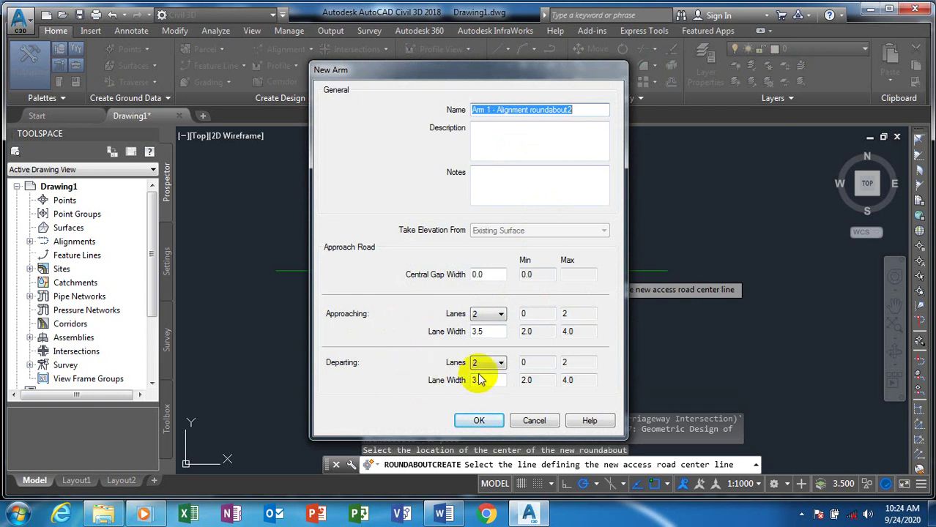
{"action": "left_click", "coordinate": [480, 422]}
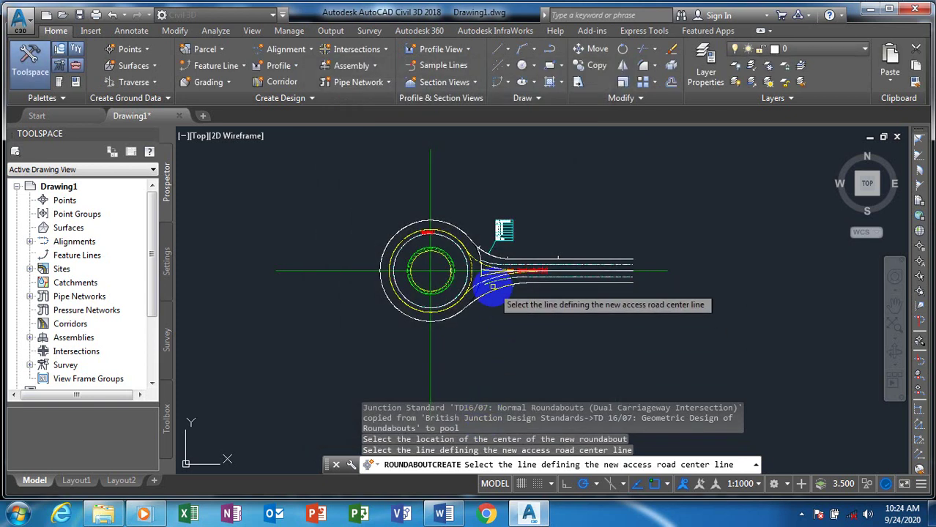
{"action": "left_click", "coordinate": [344, 272]}
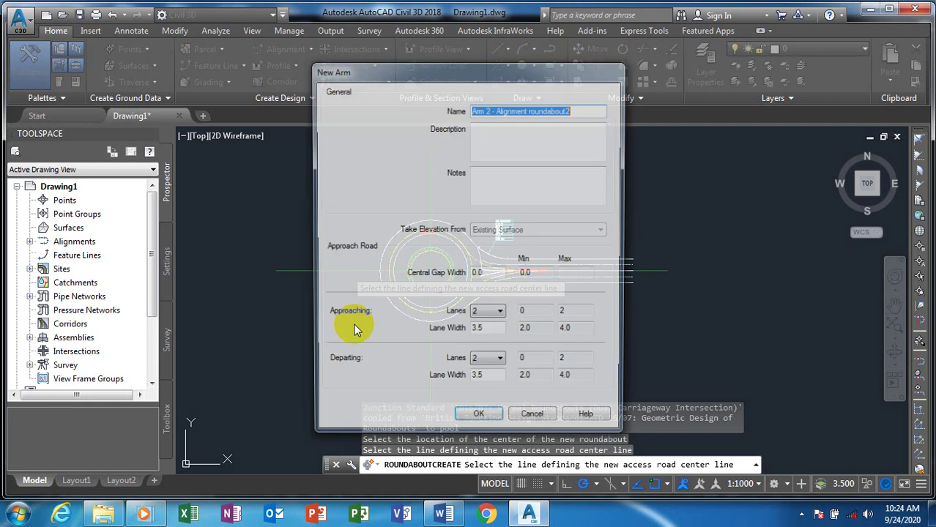
{"action": "left_click", "coordinate": [479, 415]}
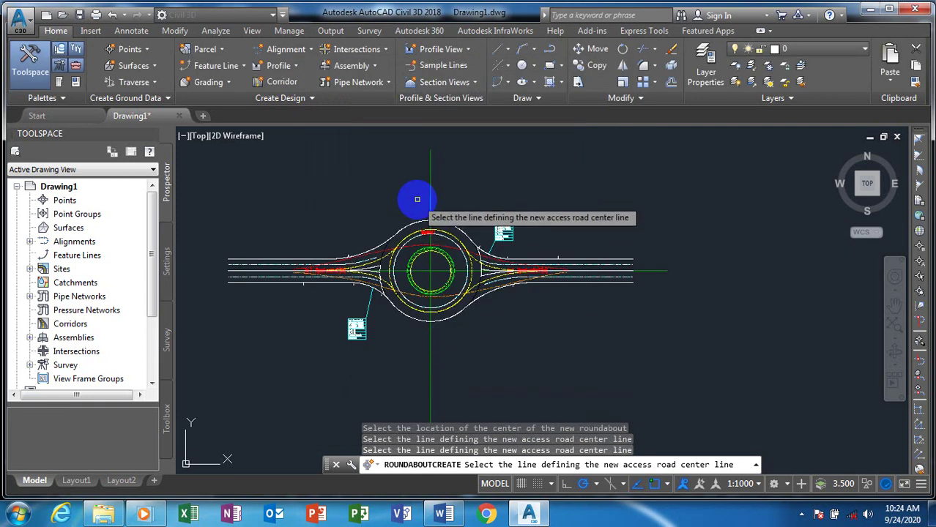
- Attach the north and south two-lane arms with 3.5 lane widths
{"action": "left_click", "coordinate": [429, 178]}
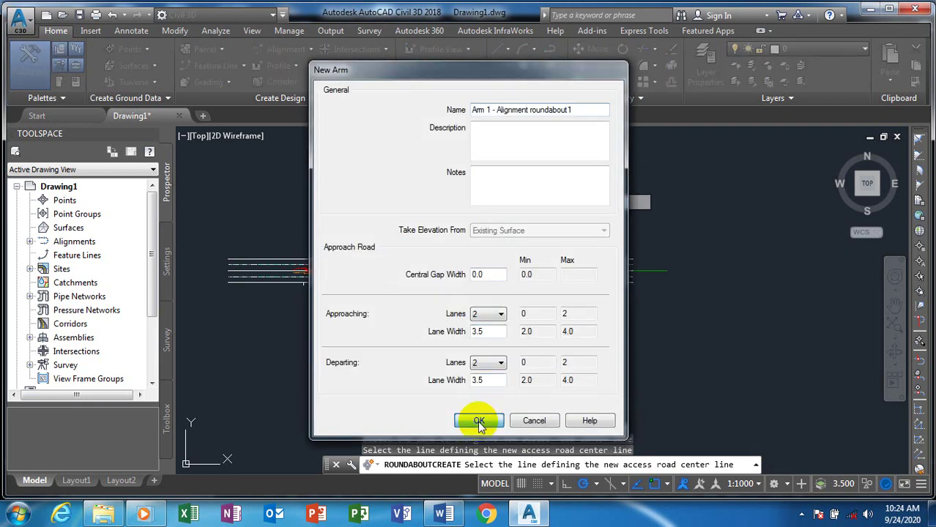
{"action": "left_click", "coordinate": [477, 421]}
{"action": "left_click", "coordinate": [431, 337]}
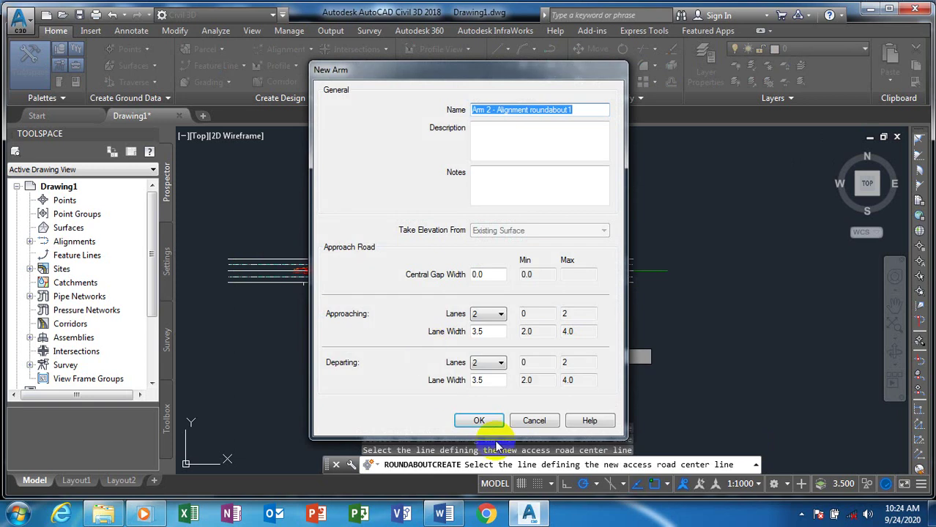
{"action": "left_click", "coordinate": [482, 420]}
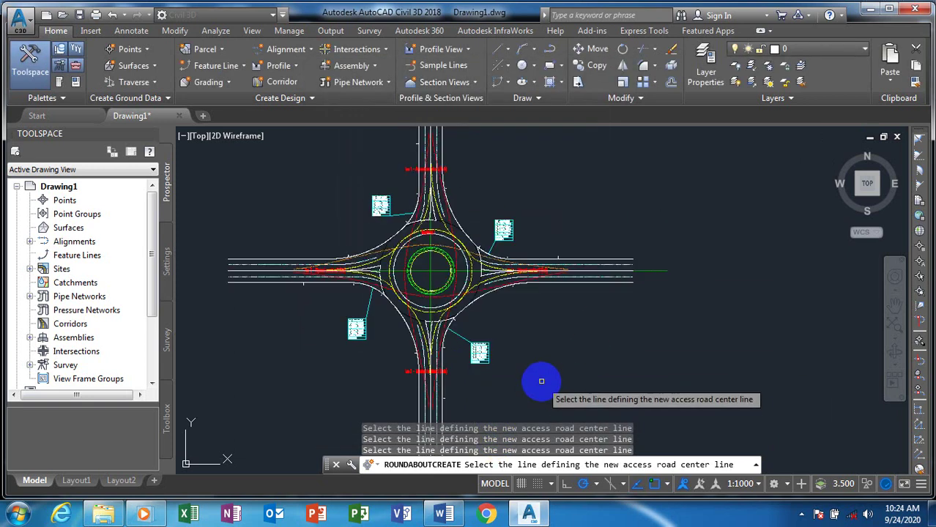
{"action": "left_click", "coordinate": [528, 258]}
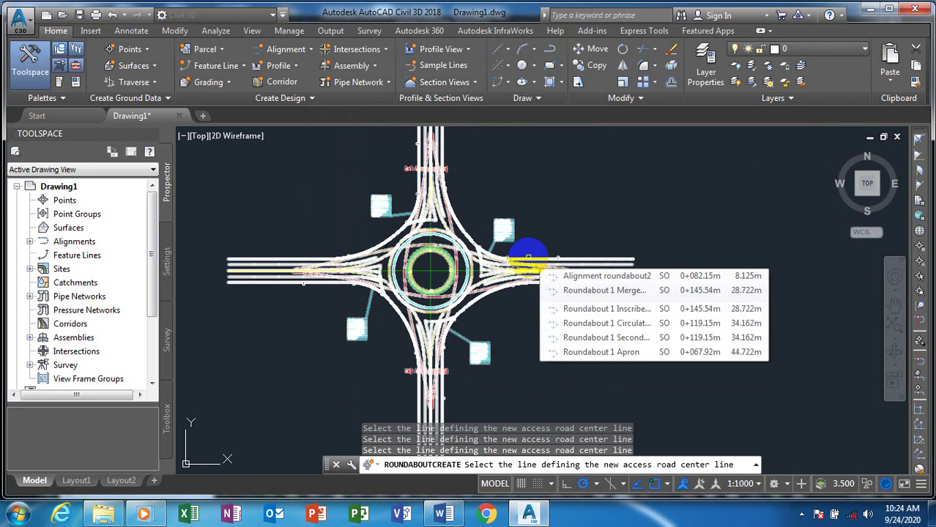
{"action": "key", "text": "Escape"}
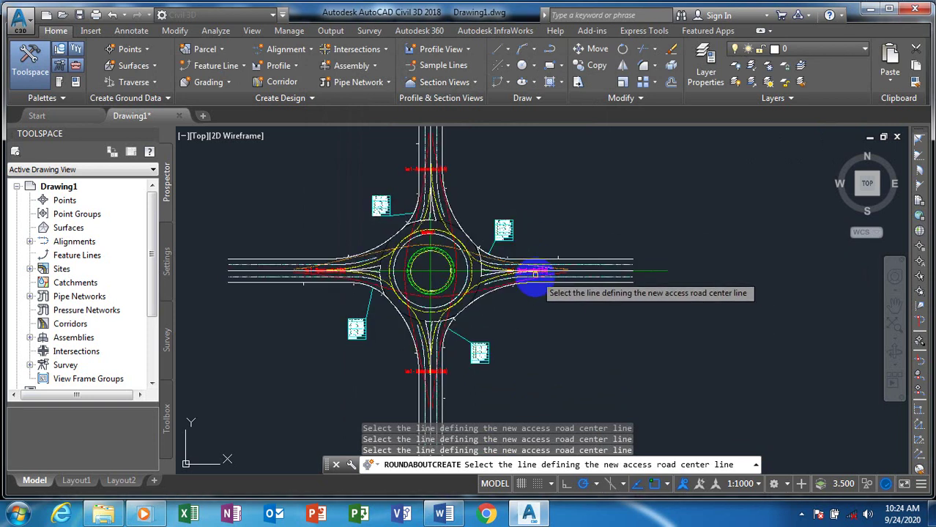
{"action": "left_click", "coordinate": [536, 273]}
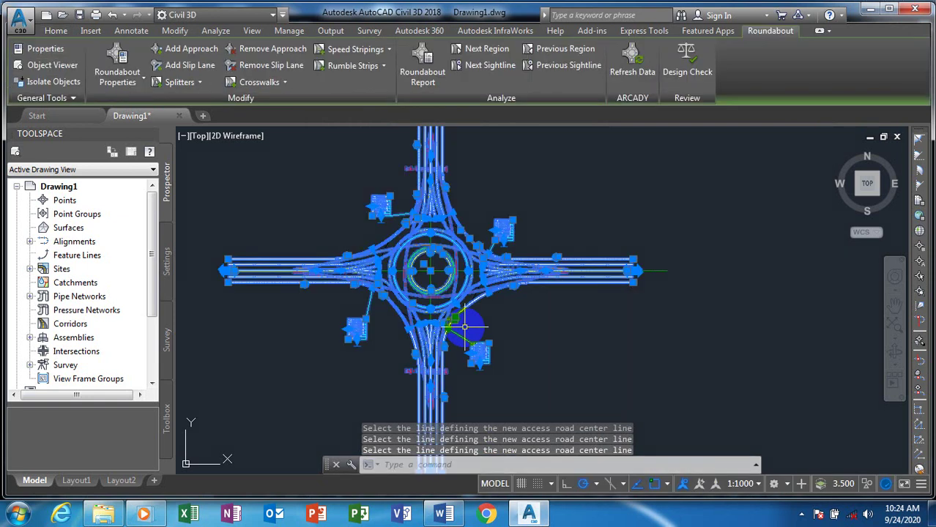
{"action": "left_click", "coordinate": [452, 178]}
{"action": "left_click", "coordinate": [116, 62]}
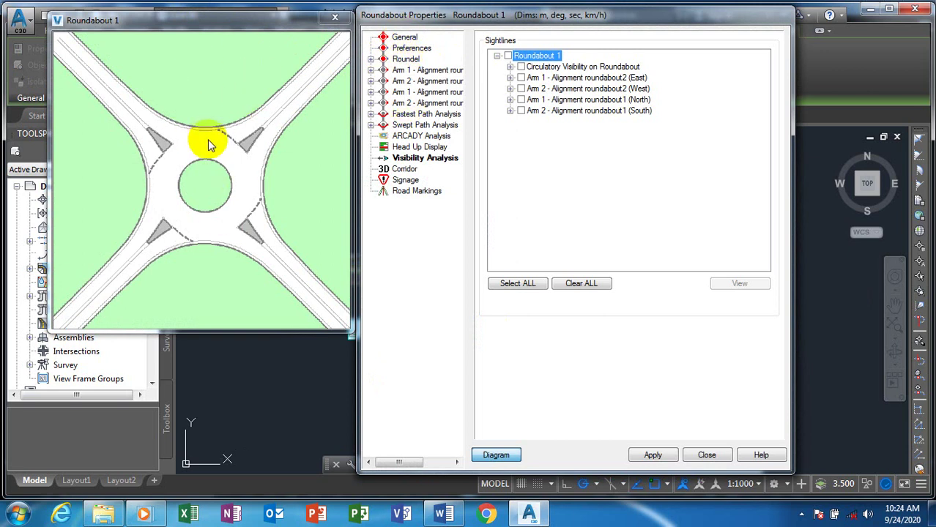
{"action": "left_click", "coordinate": [405, 38]}
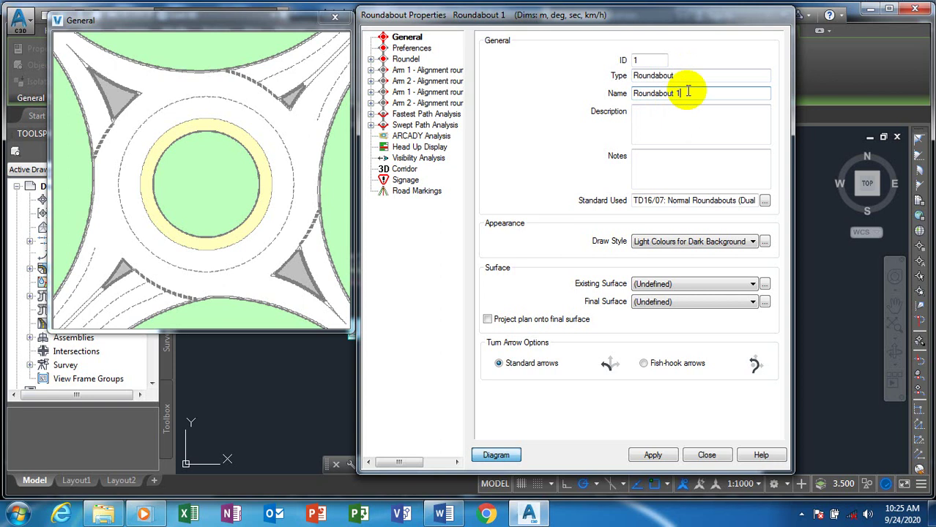
{"action": "left_click", "coordinate": [629, 89]}
{"action": "left_click_drag", "start_coordinate": [687, 93], "coordinate": [627, 88]}
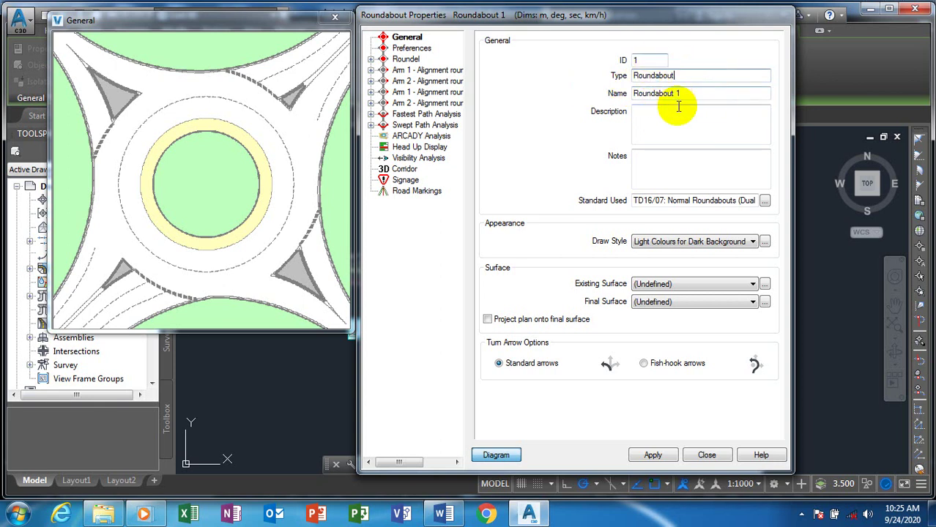
{"action": "left_click", "coordinate": [654, 61]}
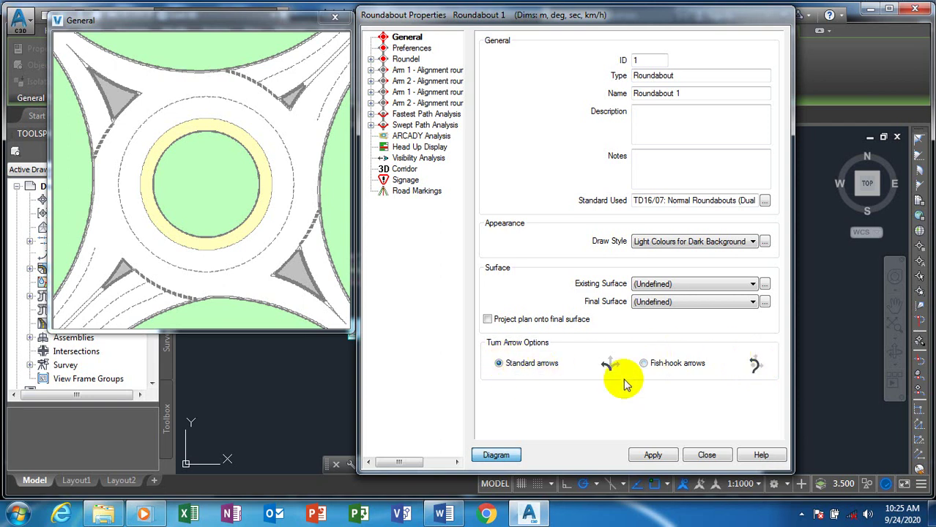
- Show Roundabout 1's Preferences page and recentre the Roundabout Properties dialog over the drawing
{"action": "left_click", "coordinate": [400, 49]}
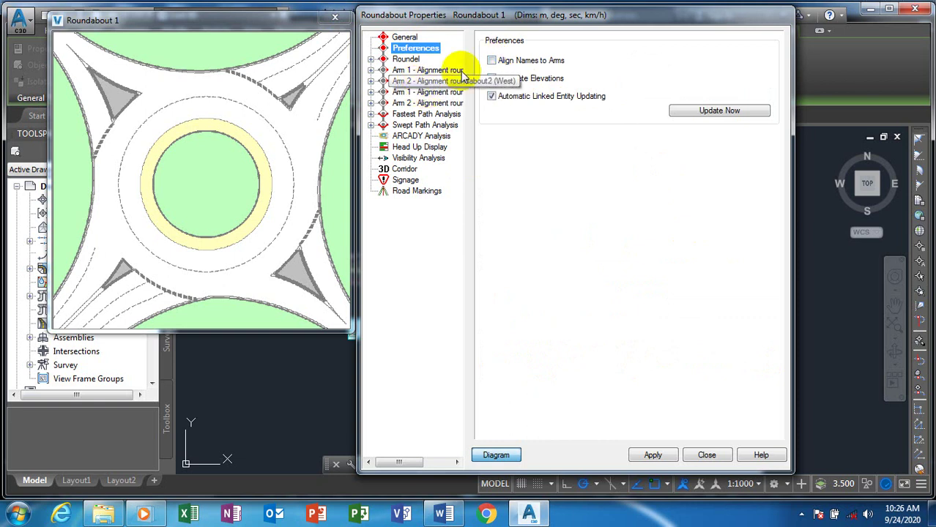
{"action": "left_click_drag", "start_coordinate": [569, 19], "coordinate": [248, 59]}
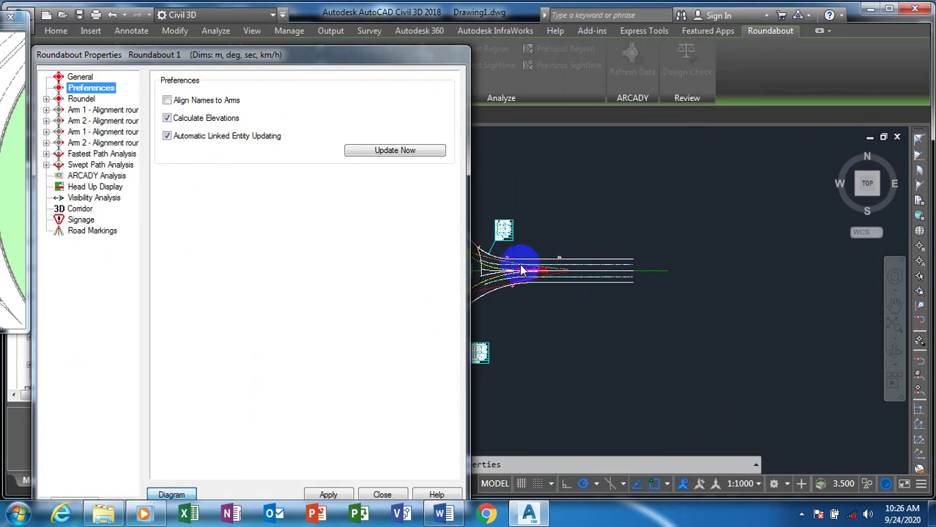
{"action": "left_click_drag", "start_coordinate": [335, 61], "coordinate": [74, 114]}
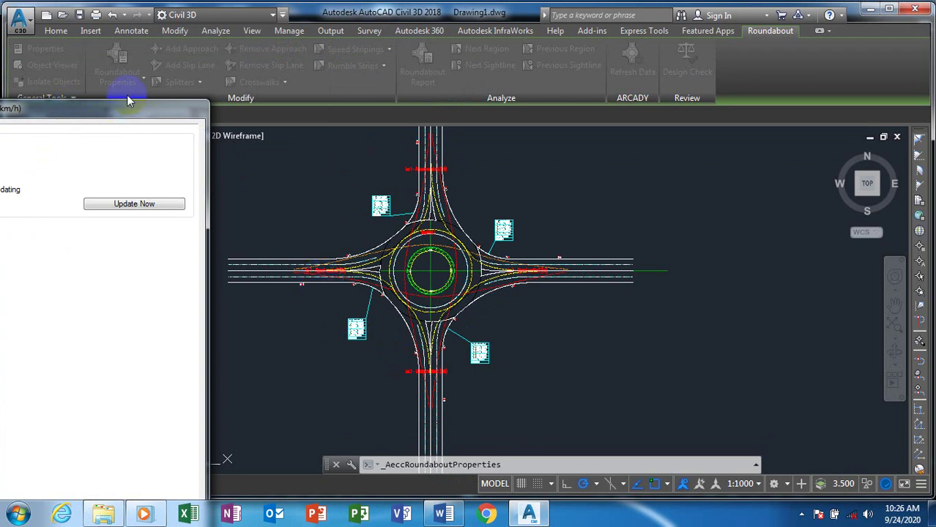
{"action": "left_click_drag", "start_coordinate": [128, 108], "coordinate": [604, 98]}
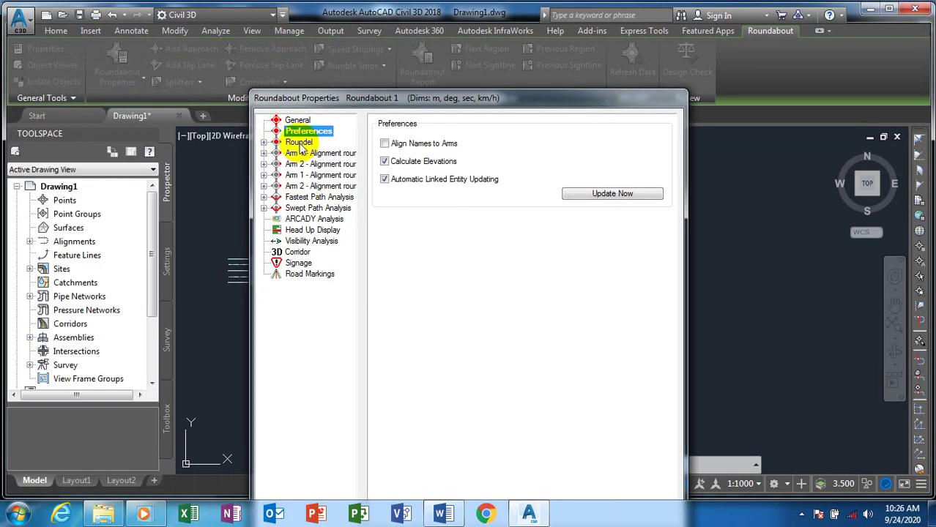
- Set the roundel to one circulatory lane (8.0 width, 44.0 diameter), then view its Crown Lines page
{"action": "left_click", "coordinate": [274, 141]}
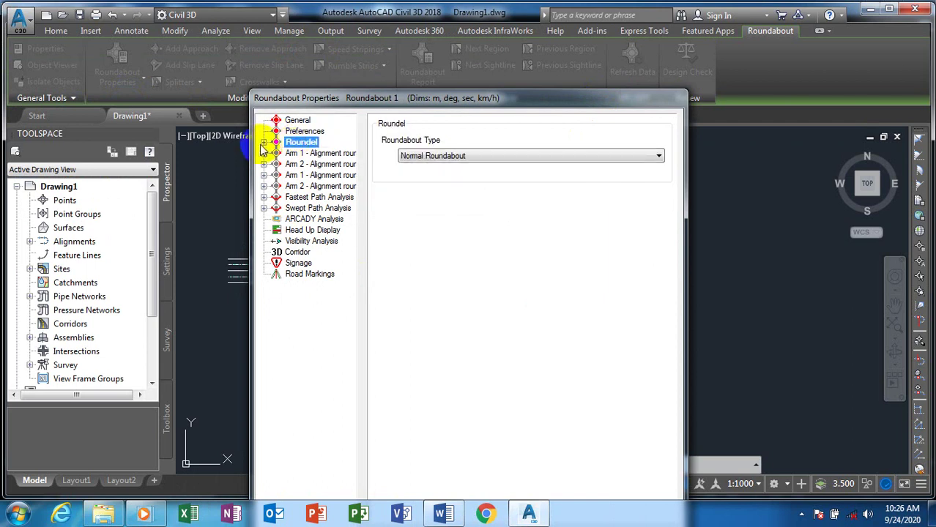
{"action": "left_click", "coordinate": [264, 143]}
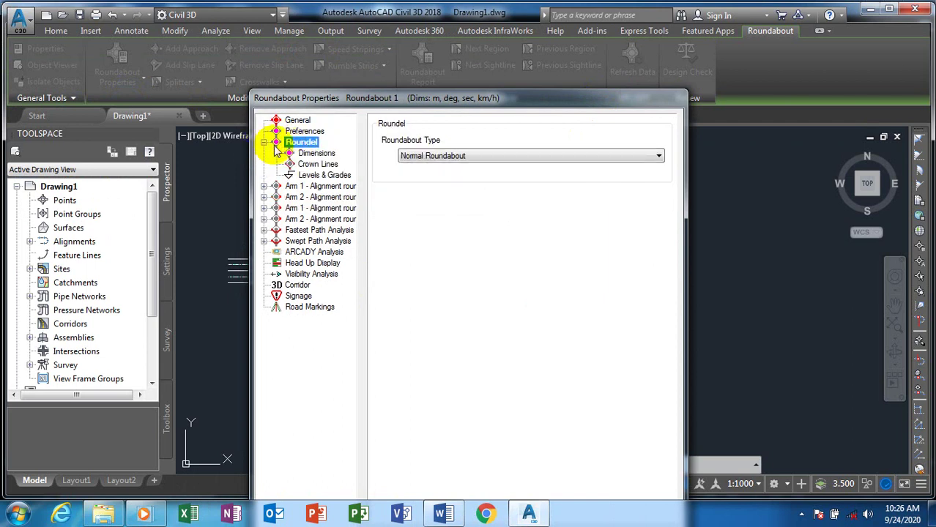
{"action": "left_click", "coordinate": [316, 153]}
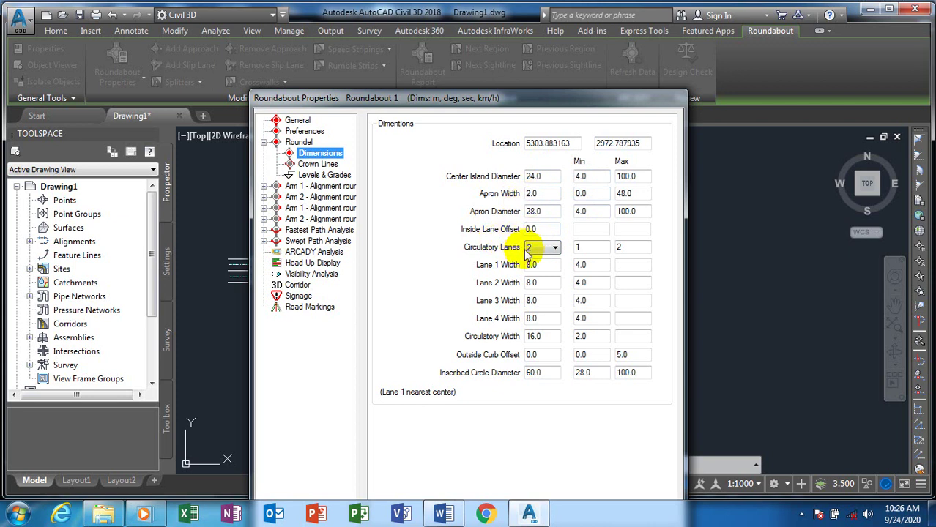
{"action": "left_click", "coordinate": [547, 247]}
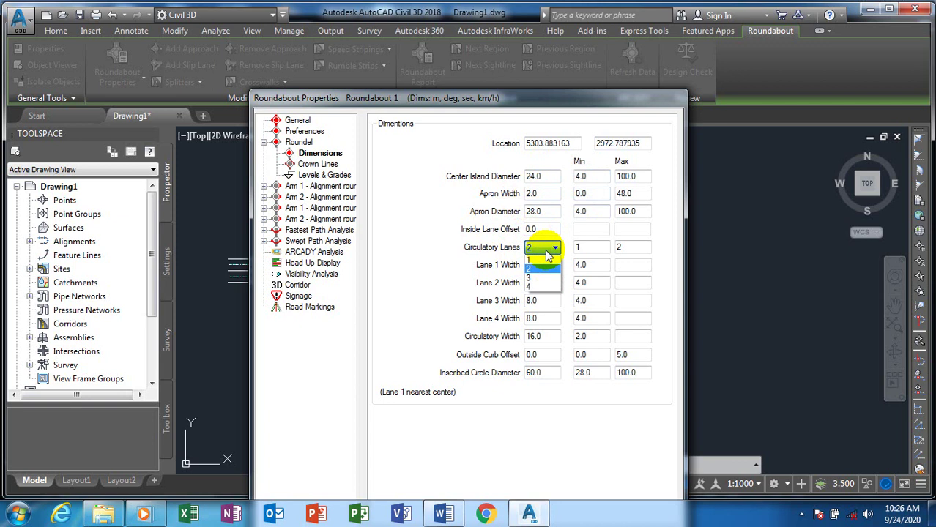
{"action": "left_click", "coordinate": [548, 247]}
{"action": "left_click_drag", "start_coordinate": [430, 104], "coordinate": [299, 38]}
{"action": "left_click", "coordinate": [418, 184]}
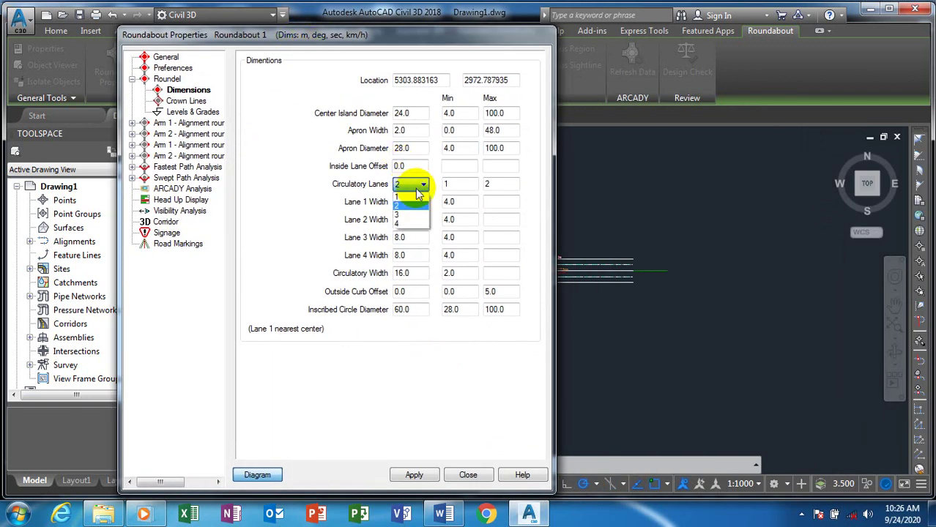
{"action": "left_click", "coordinate": [407, 217]}
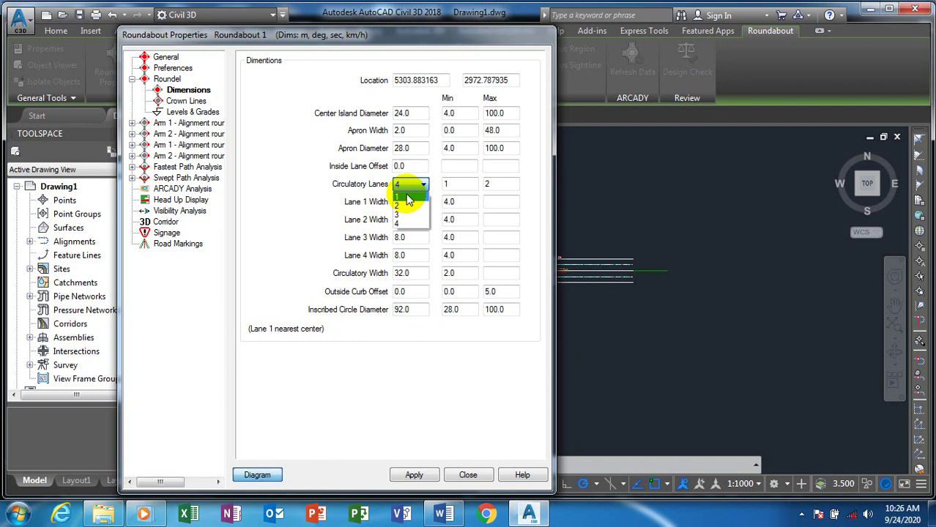
{"action": "scroll", "coordinate": [410, 189], "scroll_direction": "up", "scroll_amount": 3}
{"action": "mouse_move", "coordinate": [382, 42]}
{"action": "left_mouse_down"}
{"action": "mouse_move", "coordinate": [710, 93]}
{"action": "mouse_move", "coordinate": [532, 215]}
{"action": "mouse_move", "coordinate": [573, 165]}
{"action": "left_mouse_up"}
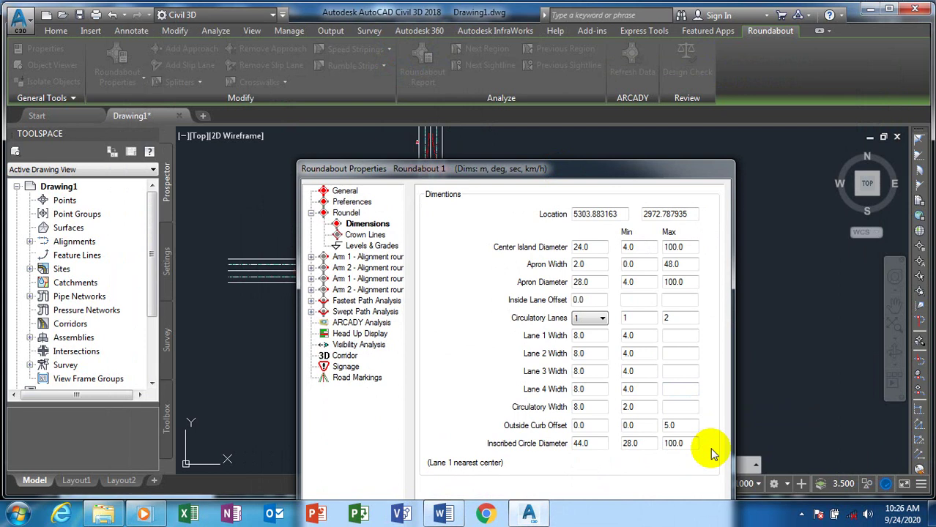
{"action": "left_click", "coordinate": [803, 515]}
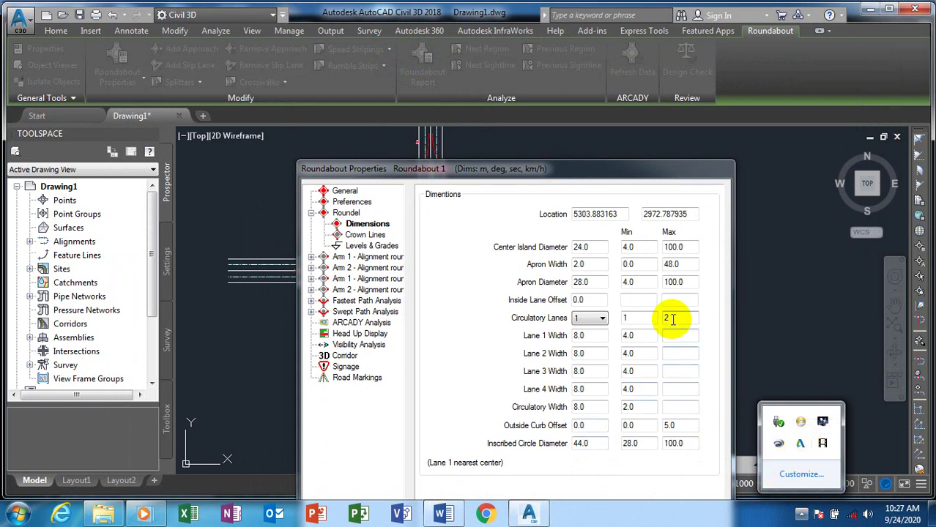
{"action": "left_click", "coordinate": [369, 240]}
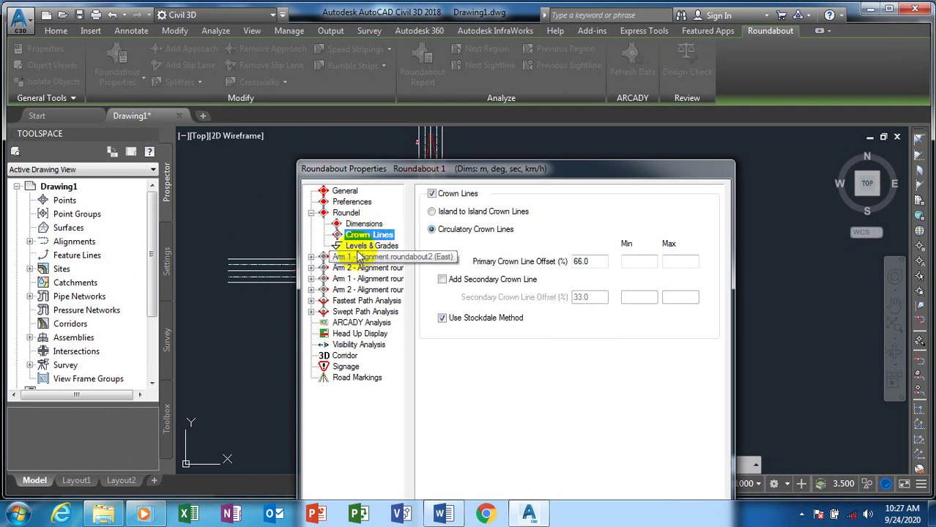
- Keep the roundel's elevation from Existing Surface, with 2.0%/-2.0% crownline slopes, and expand Arm 1
{"action": "left_click", "coordinate": [370, 248]}
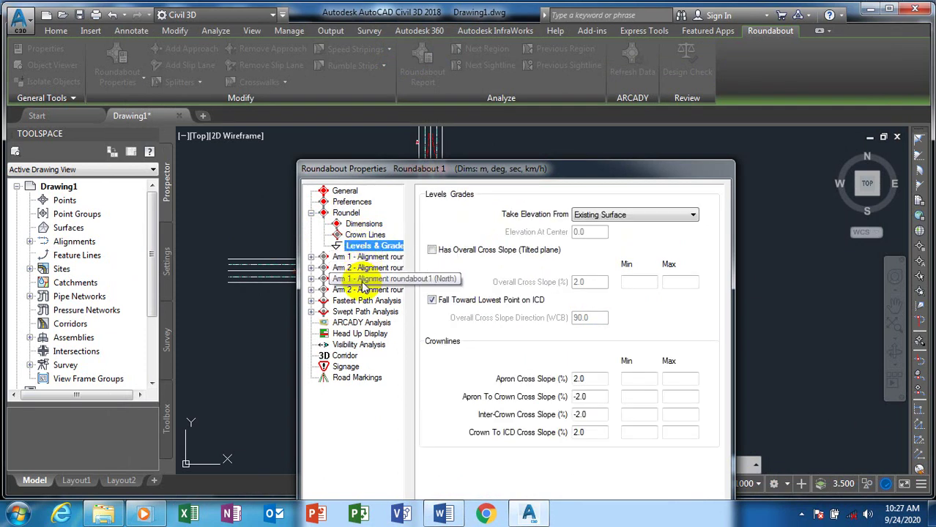
{"action": "left_click", "coordinate": [664, 216]}
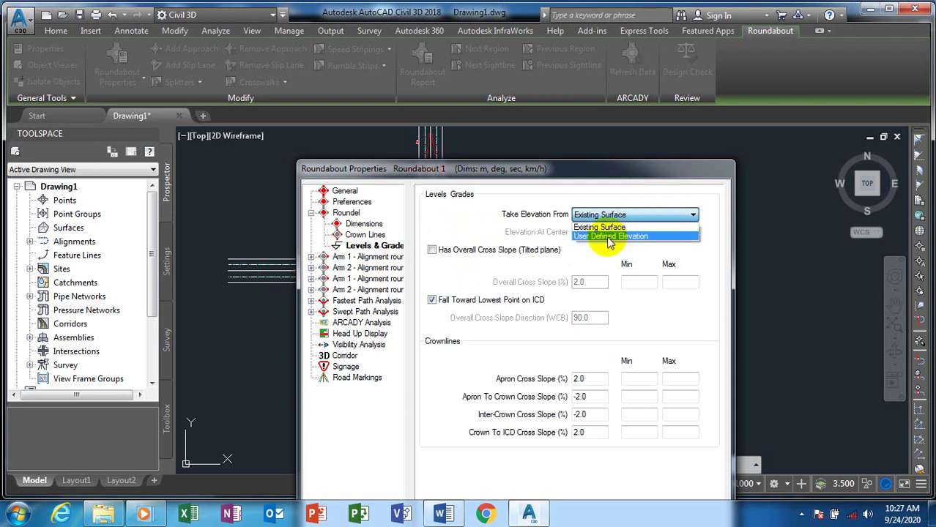
{"action": "left_click", "coordinate": [648, 222]}
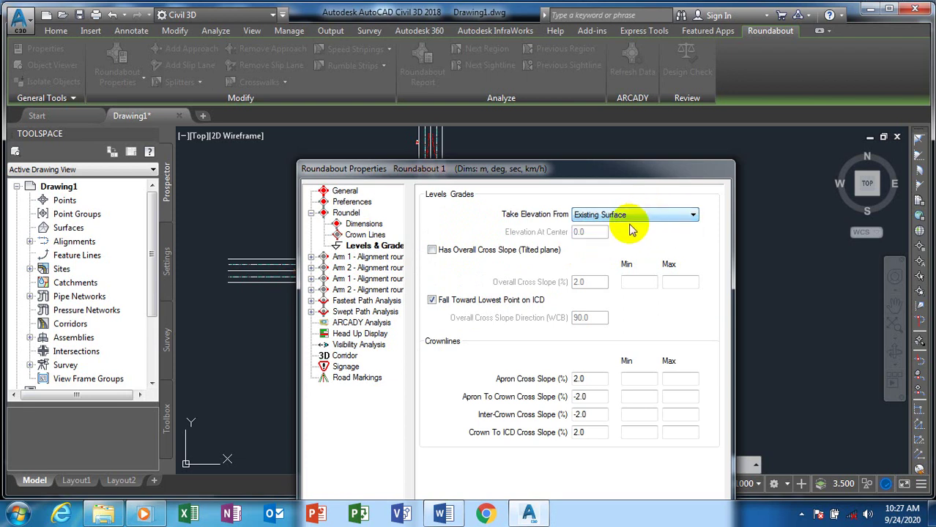
{"action": "left_click", "coordinate": [311, 257]}
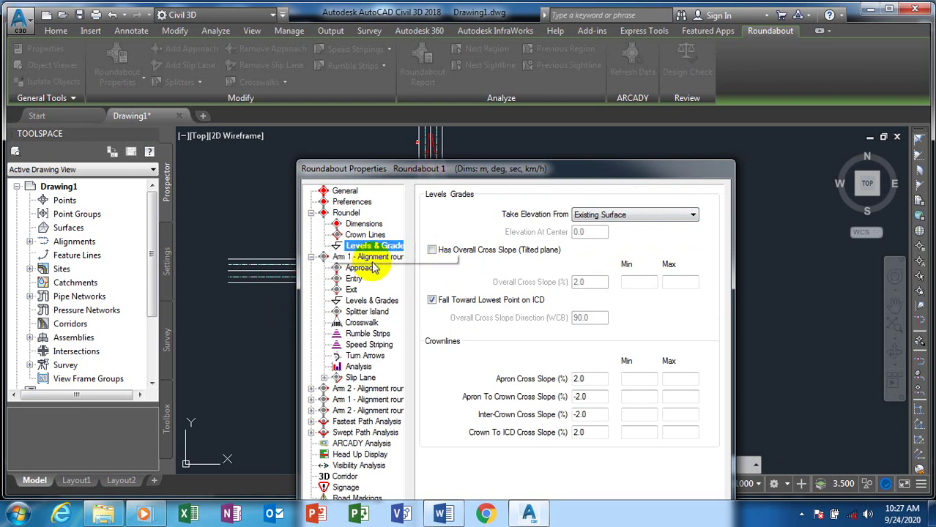
- Review Arm 1's Approach, Entry, Exit, Levels & Grades and Splitter Island, then tick Crosswalk
{"action": "mouse_move", "coordinate": [524, 170]}
{"action": "left_mouse_down"}
{"action": "mouse_move", "coordinate": [512, 163]}
{"action": "mouse_move", "coordinate": [481, 238]}
{"action": "mouse_move", "coordinate": [393, 378]}
{"action": "mouse_move", "coordinate": [378, 474]}
{"action": "mouse_move", "coordinate": [425, 207]}
{"action": "mouse_move", "coordinate": [463, 149]}
{"action": "mouse_move", "coordinate": [452, 151]}
{"action": "left_mouse_up"}
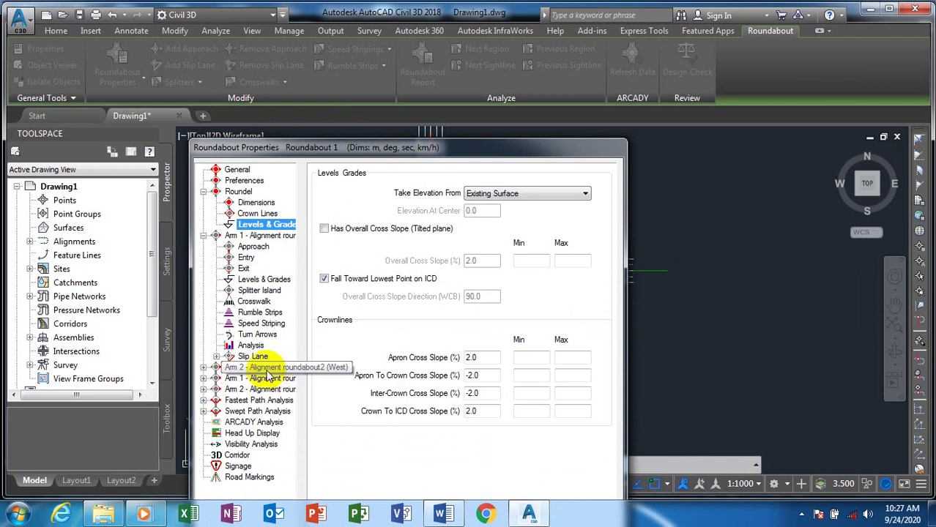
{"action": "left_click", "coordinate": [249, 247]}
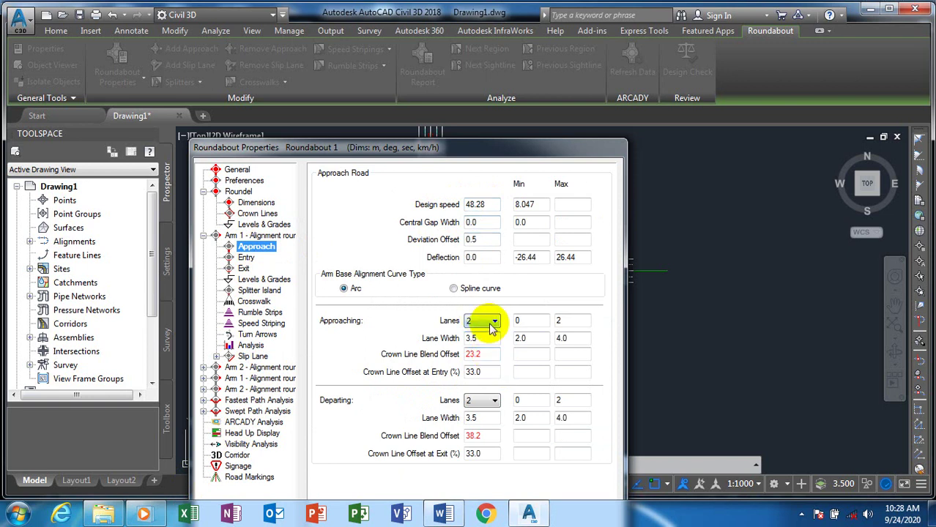
{"action": "left_click", "coordinate": [246, 258]}
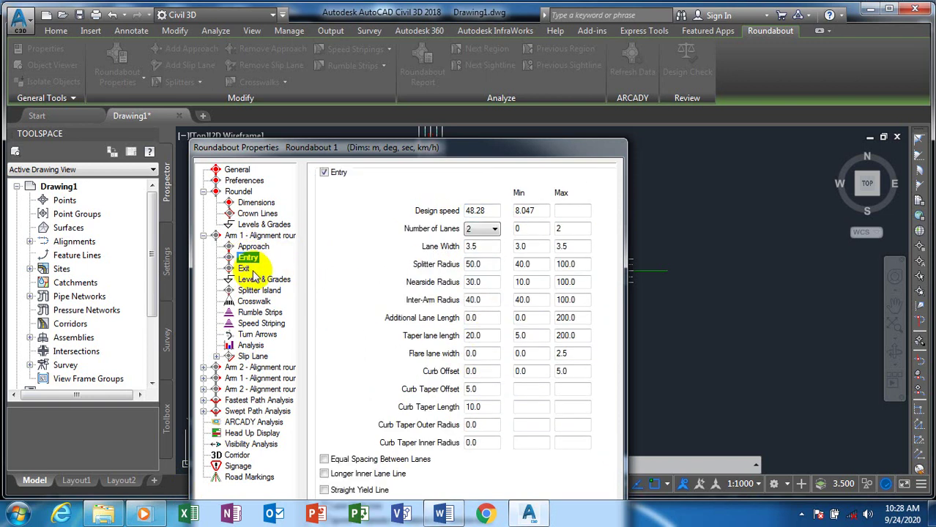
{"action": "left_click", "coordinate": [244, 269]}
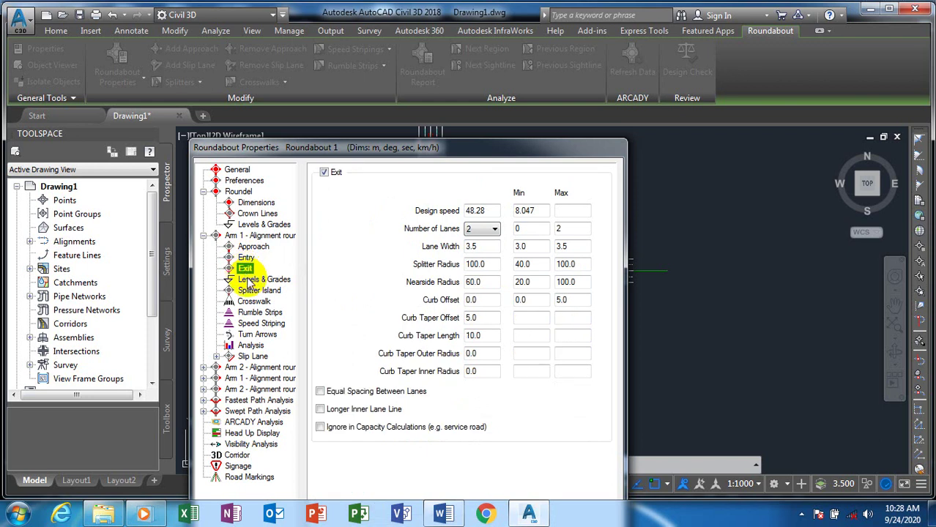
{"action": "left_click", "coordinate": [250, 280]}
{"action": "left_click", "coordinate": [255, 291]}
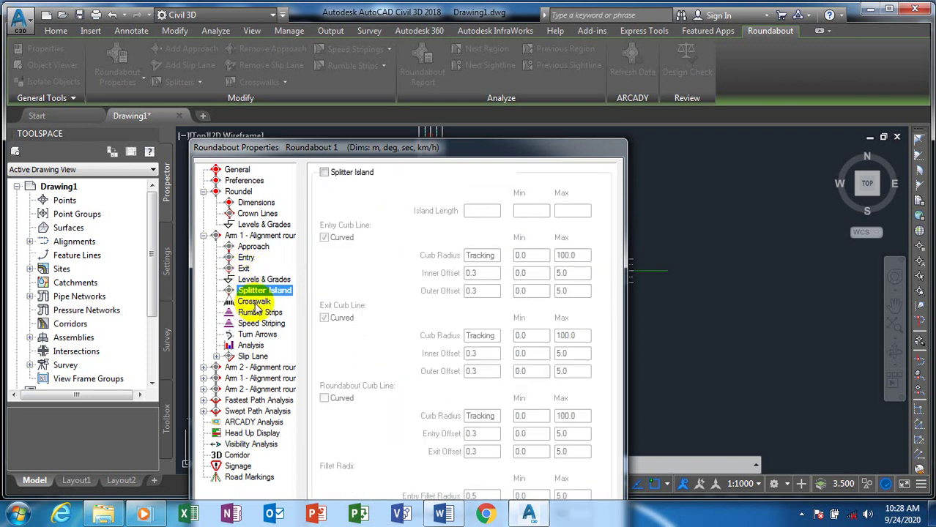
{"action": "left_click", "coordinate": [256, 302]}
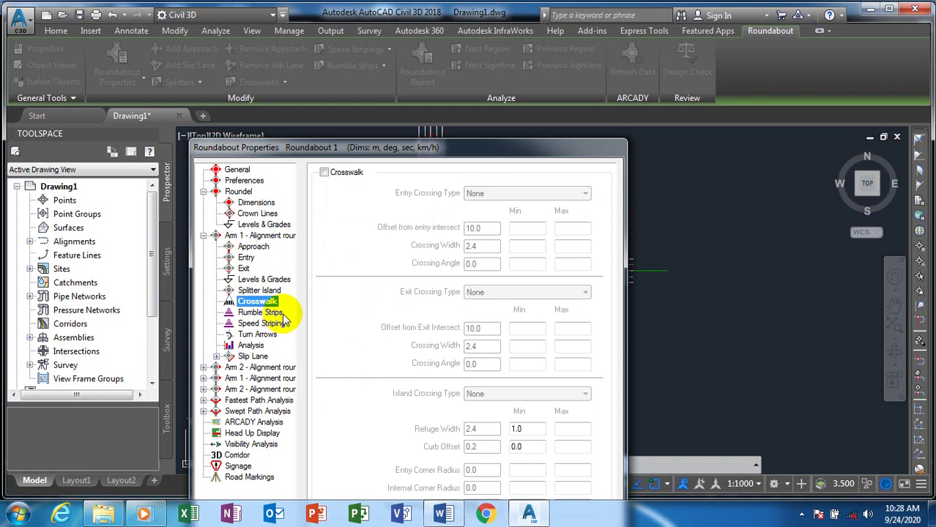
{"action": "left_click", "coordinate": [325, 174]}
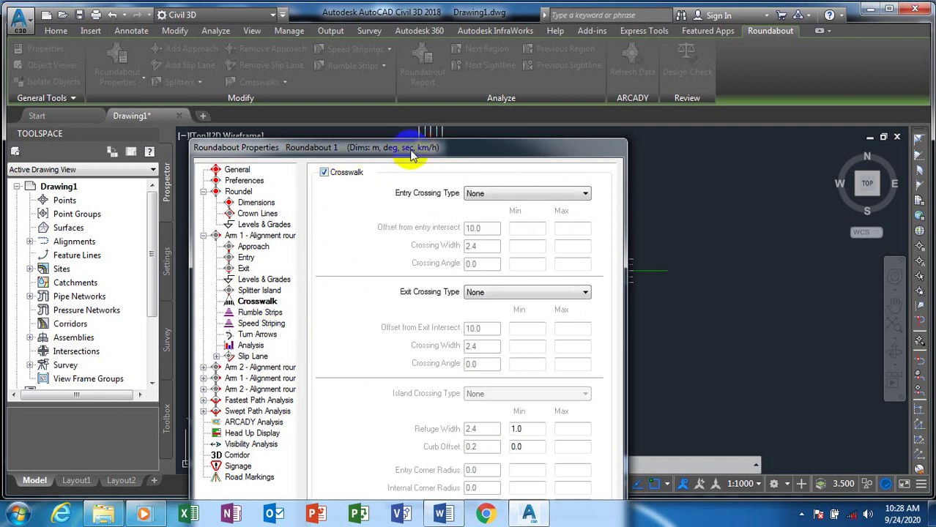
- Shift the Roundabout Properties dialog to check the drawing, then show Arm 1's Crosswalk diagram
{"action": "mouse_move", "coordinate": [410, 143]}
{"action": "left_mouse_down"}
{"action": "mouse_move", "coordinate": [679, 203]}
{"action": "mouse_move", "coordinate": [825, 178]}
{"action": "mouse_move", "coordinate": [794, 128]}
{"action": "left_mouse_up"}
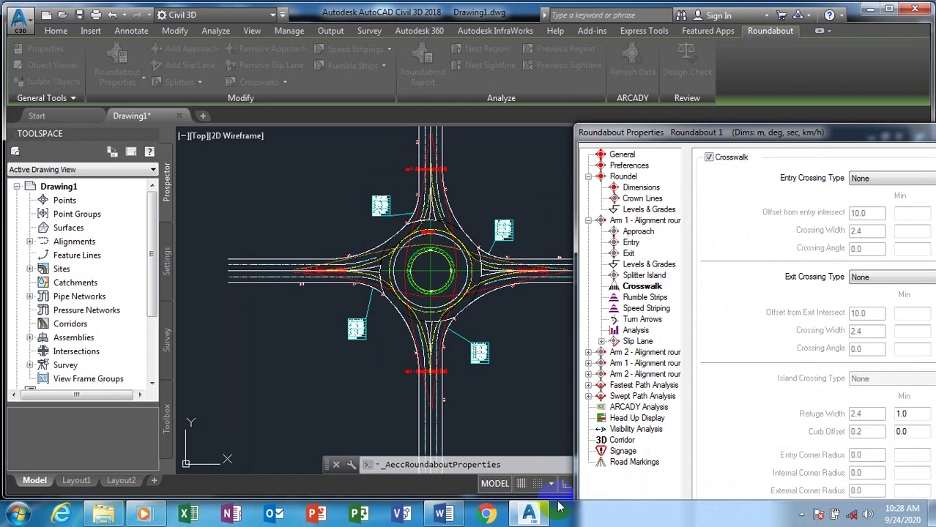
{"action": "mouse_move", "coordinate": [528, 513]}
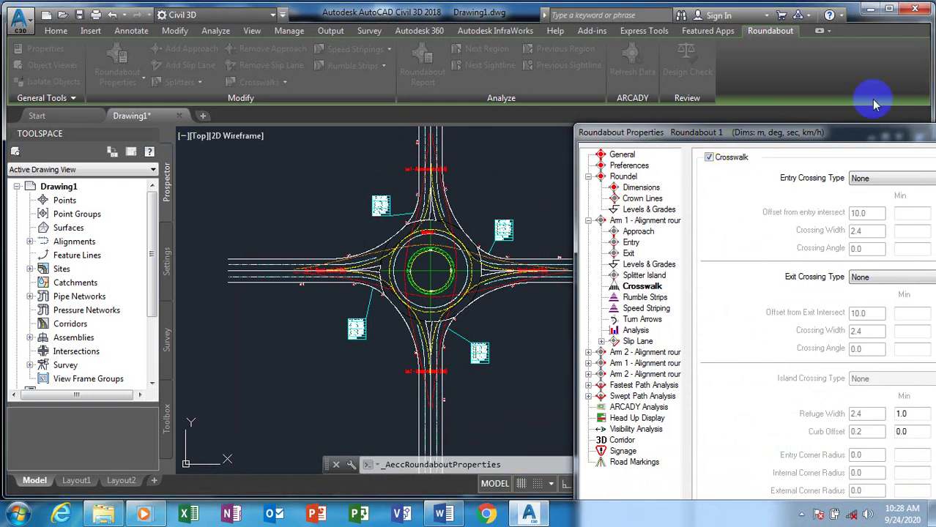
{"action": "left_click_drag", "start_coordinate": [862, 135], "coordinate": [488, 30]}
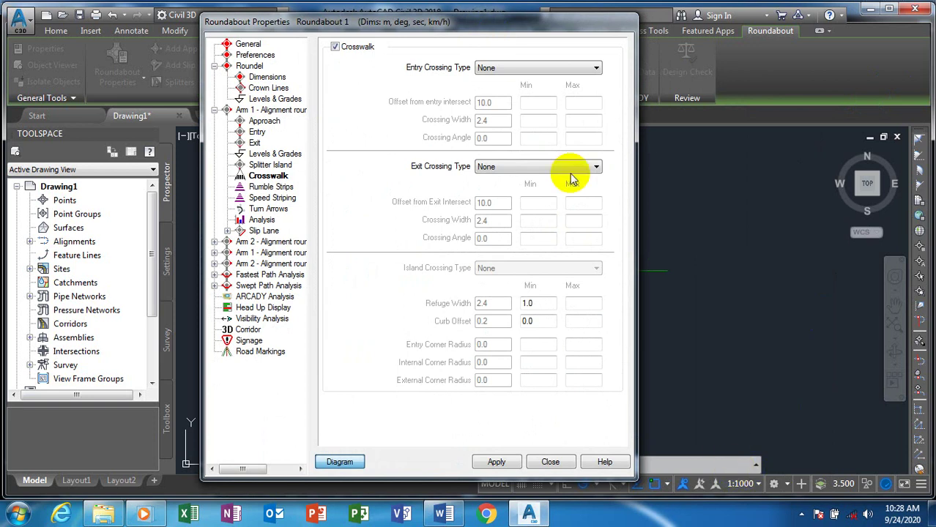
{"action": "mouse_move", "coordinate": [439, 25]}
{"action": "left_mouse_down"}
{"action": "mouse_move", "coordinate": [126, 67]}
{"action": "mouse_move", "coordinate": [434, 278]}
{"action": "left_mouse_up"}
{"action": "left_click", "coordinate": [477, 449]}
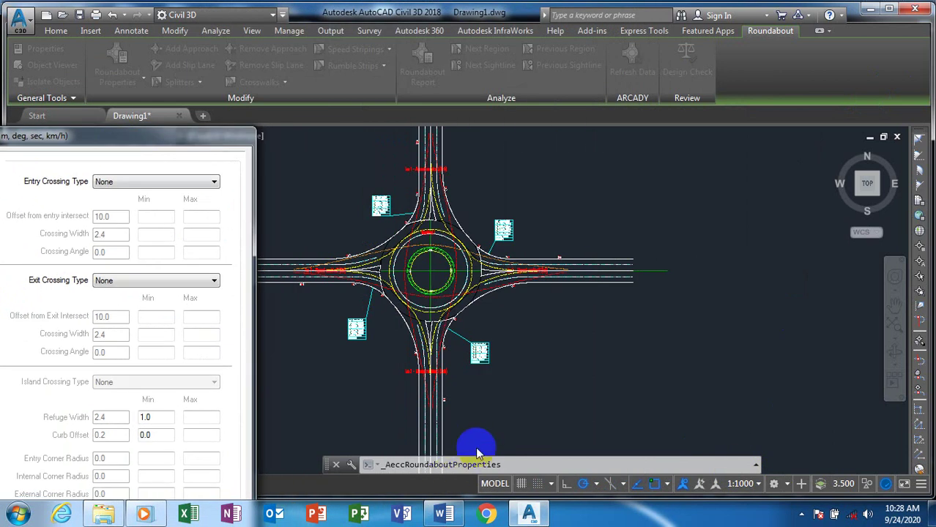
{"action": "left_click_drag", "start_coordinate": [184, 135], "coordinate": [734, 60]}
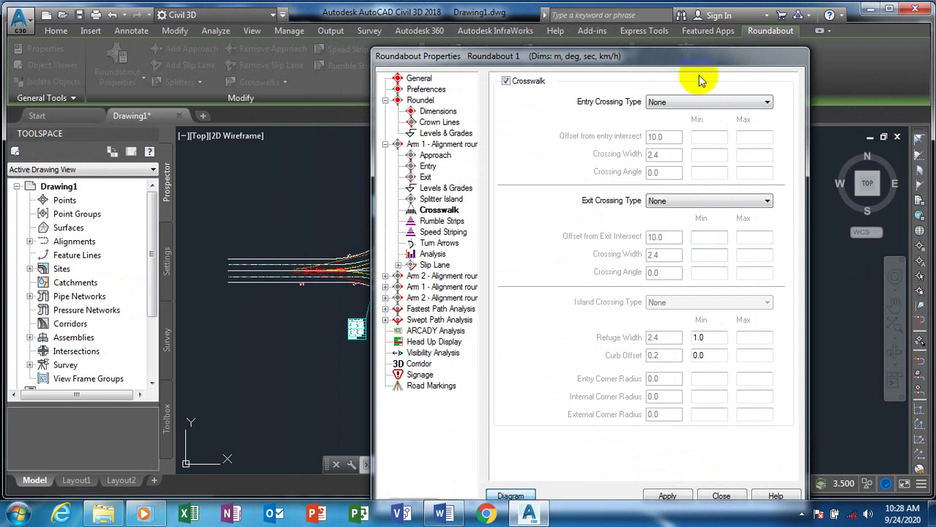
{"action": "left_click_drag", "start_coordinate": [651, 59], "coordinate": [646, 13]}
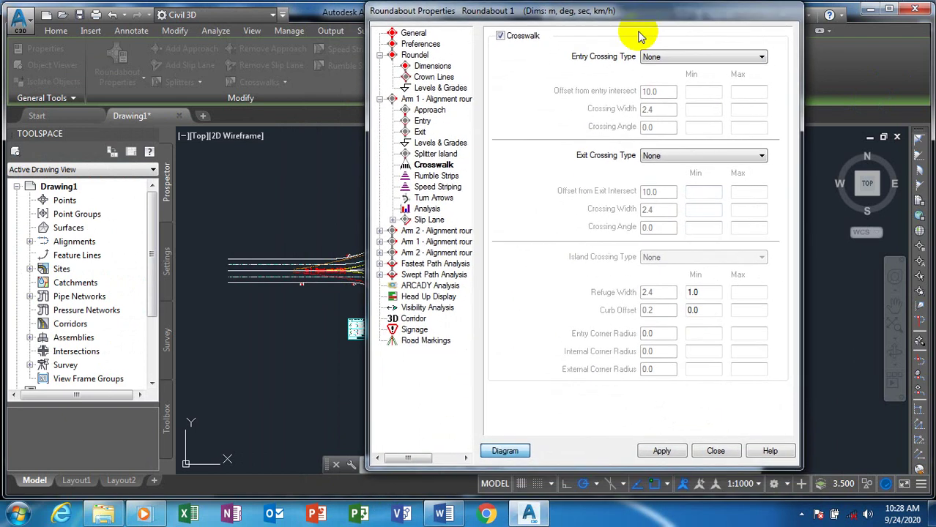
{"action": "left_click", "coordinate": [507, 451]}
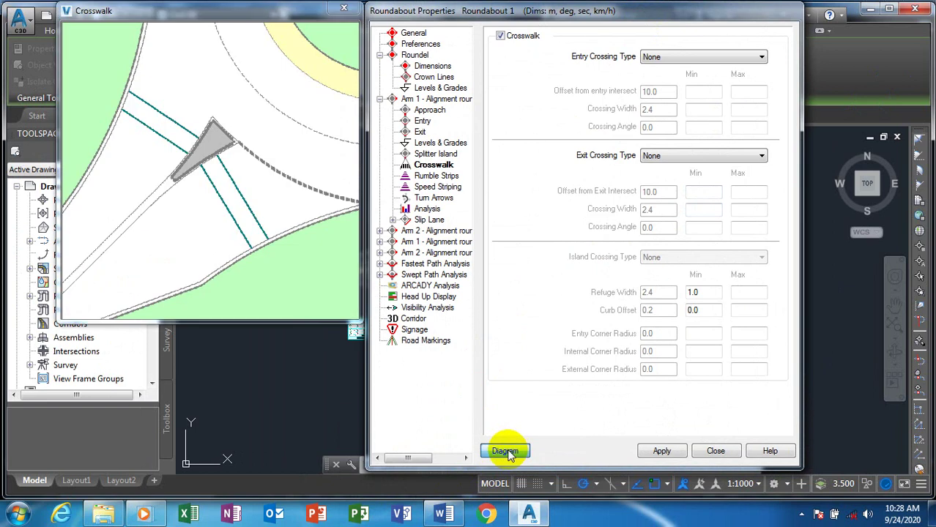
- Go through Arm 1's Rumble Strips and Speed Striping to Turn Arrows: 2 lanes, 3.5 length
{"action": "left_click_drag", "start_coordinate": [627, 16], "coordinate": [671, 15]}
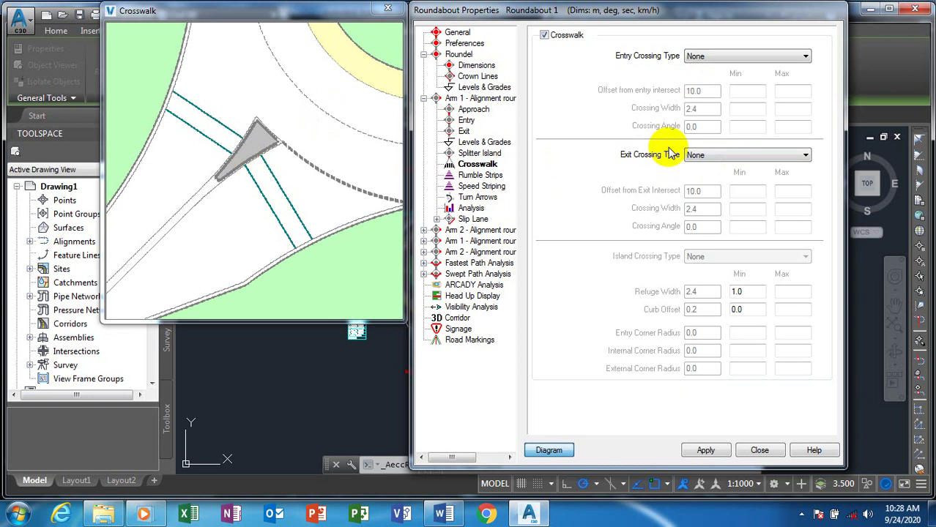
{"action": "left_click", "coordinate": [476, 176]}
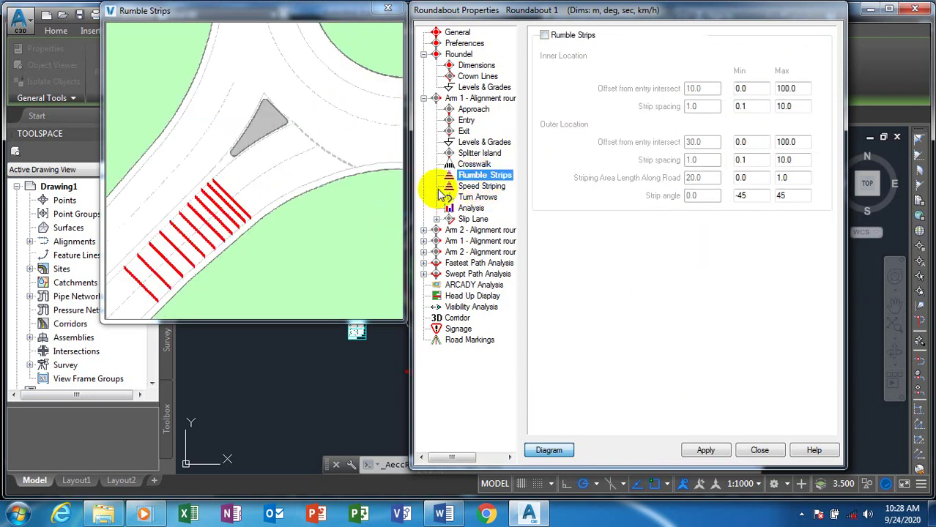
{"action": "left_click", "coordinate": [486, 186]}
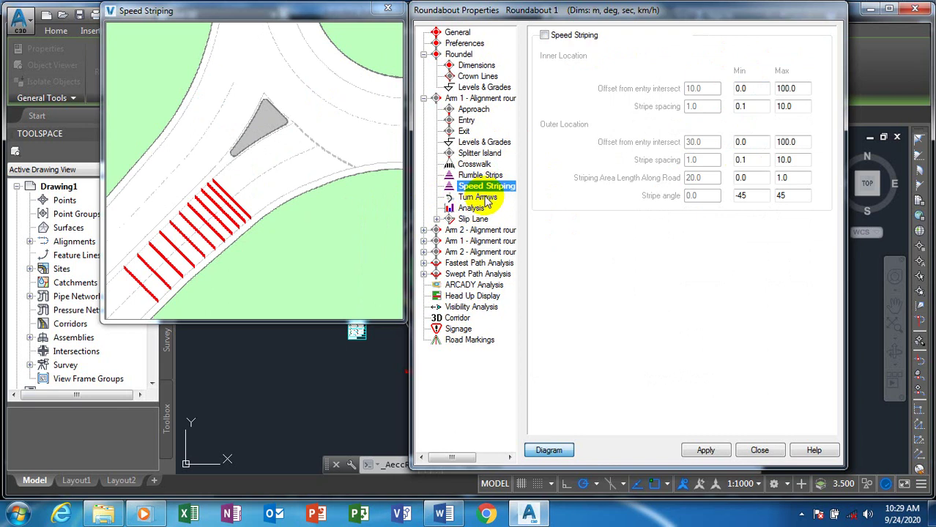
{"action": "left_click", "coordinate": [548, 451]}
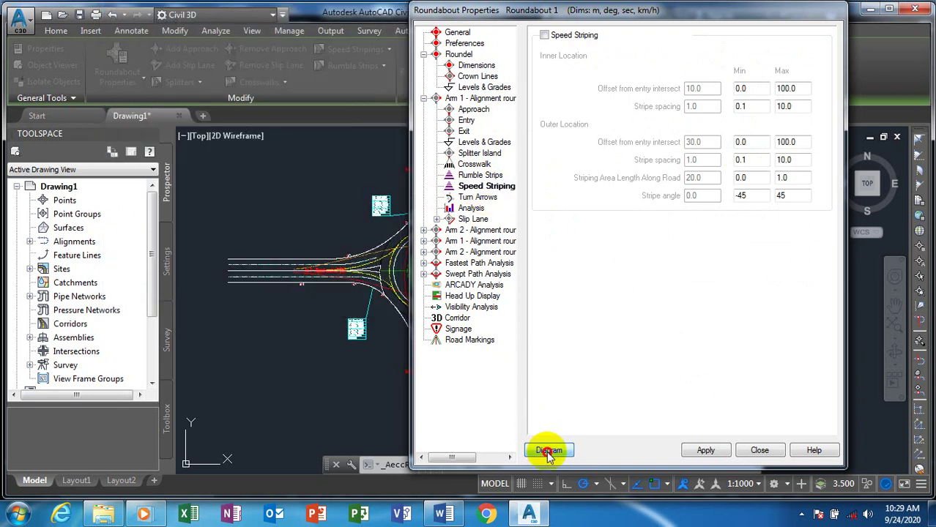
{"action": "left_click", "coordinate": [547, 451]}
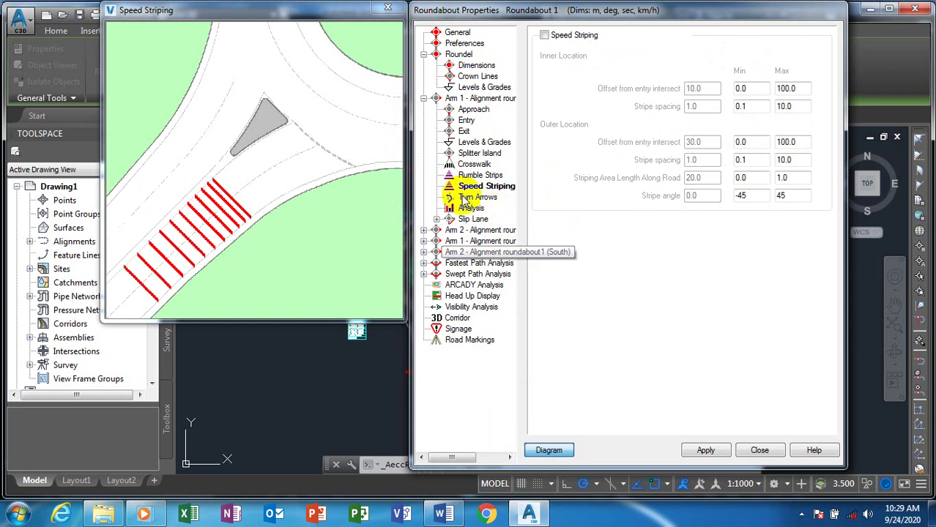
{"action": "left_click", "coordinate": [481, 199]}
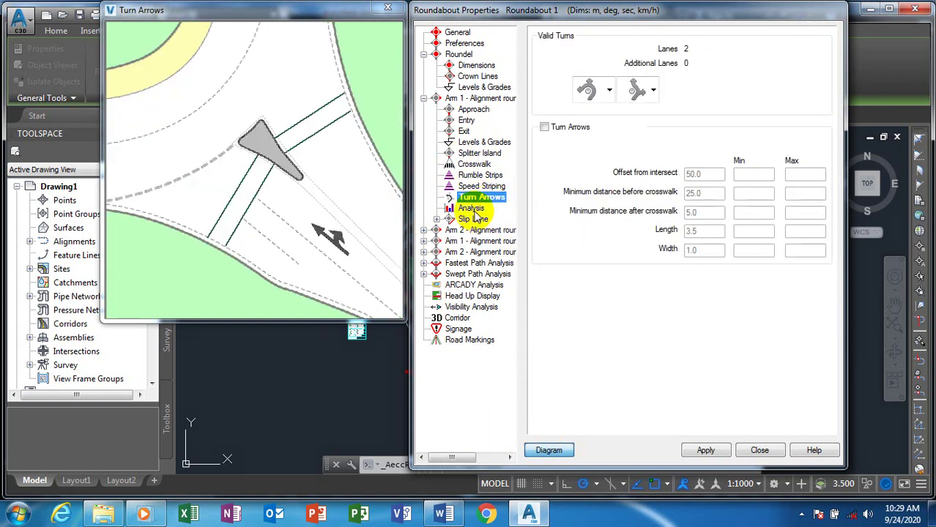
- Check both lanes' Valid Turns choices, then show Arm 1's Analysis inputs (entry width 9.96)
{"action": "left_click", "coordinate": [589, 88]}
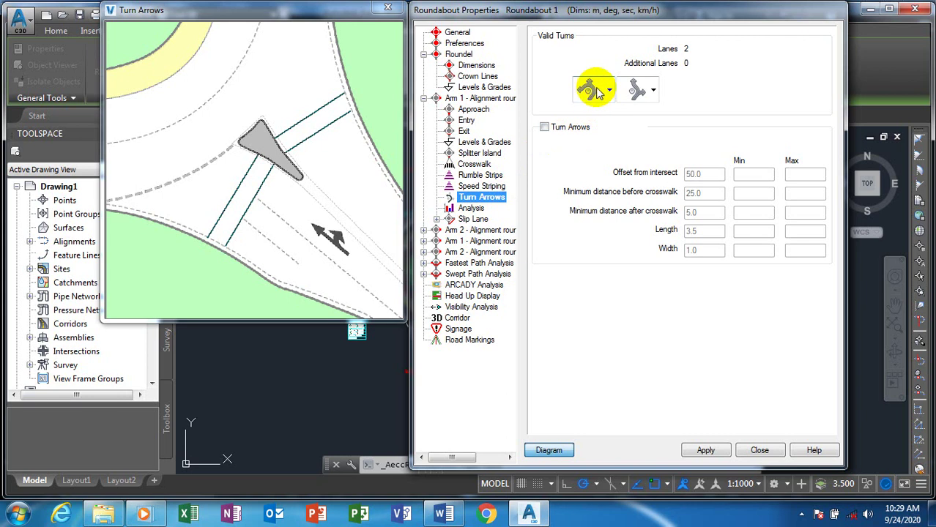
{"action": "left_click", "coordinate": [609, 90]}
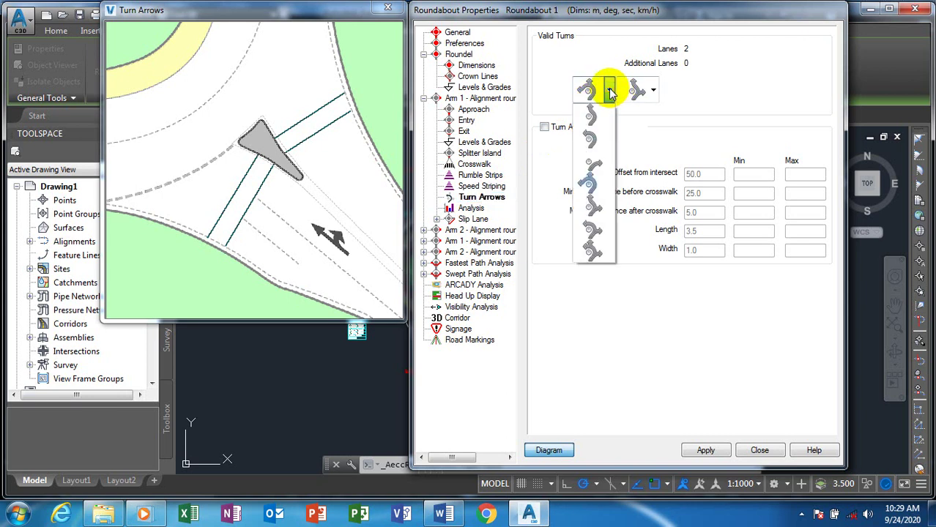
{"action": "left_click", "coordinate": [610, 91]}
{"action": "left_click", "coordinate": [654, 90]}
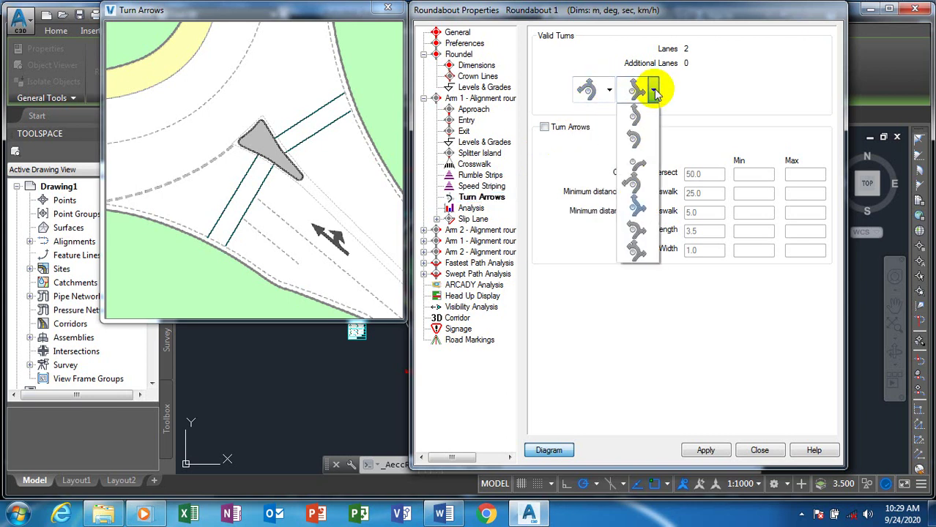
{"action": "left_click", "coordinate": [631, 118]}
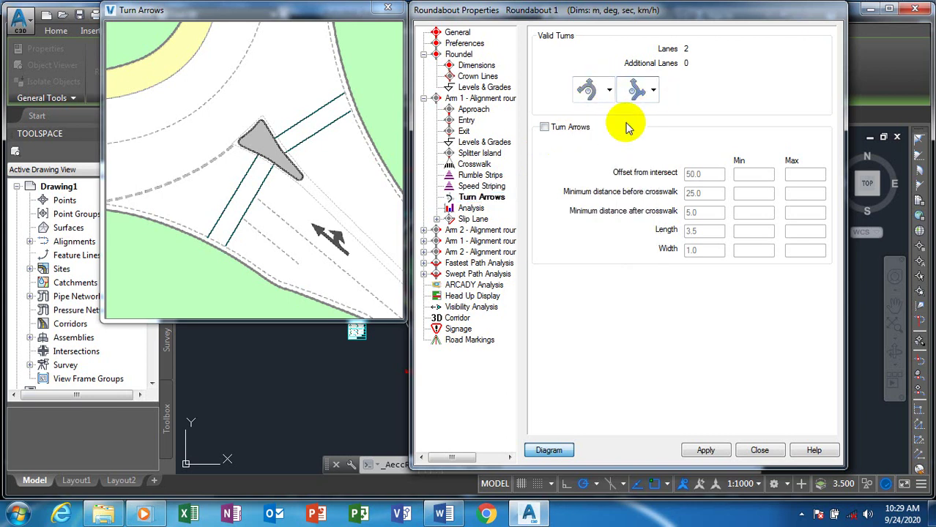
{"action": "left_click", "coordinate": [473, 209]}
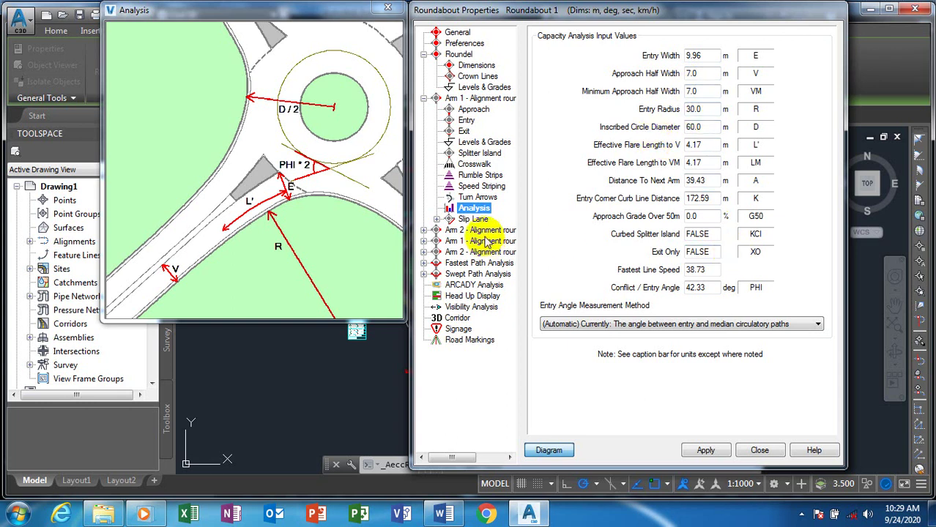
- Expand Slip Lane and Arm 2, then review Arm 2's Approach through Splitter Island pages
{"action": "left_click", "coordinate": [436, 219]}
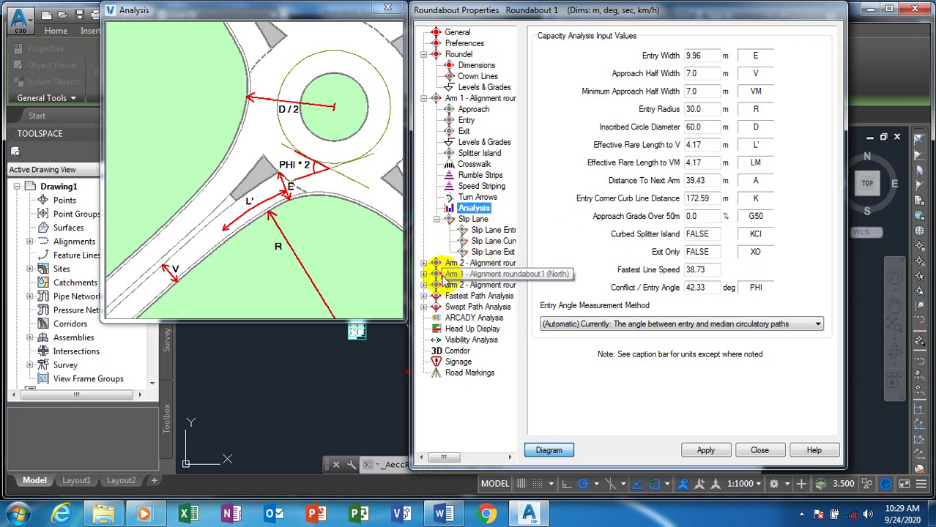
{"action": "left_click", "coordinate": [424, 262]}
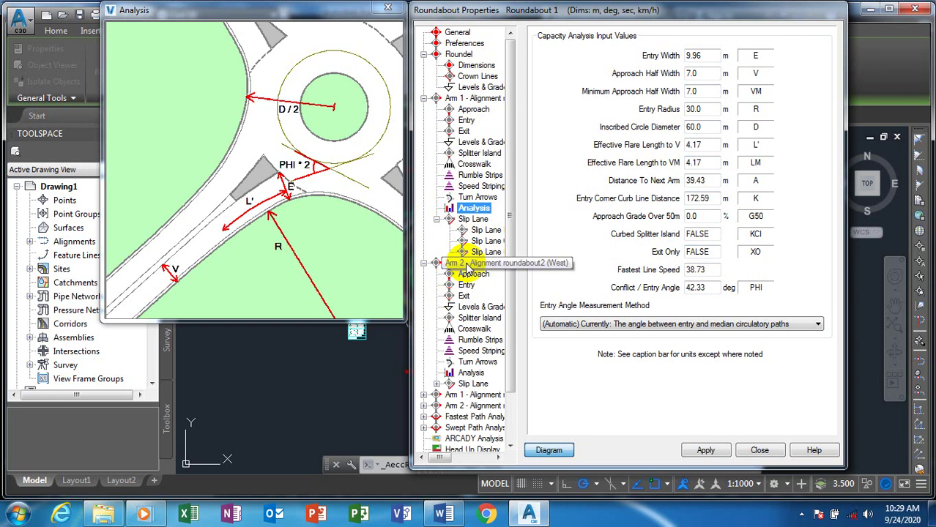
{"action": "left_click_drag", "start_coordinate": [509, 245], "coordinate": [514, 292]}
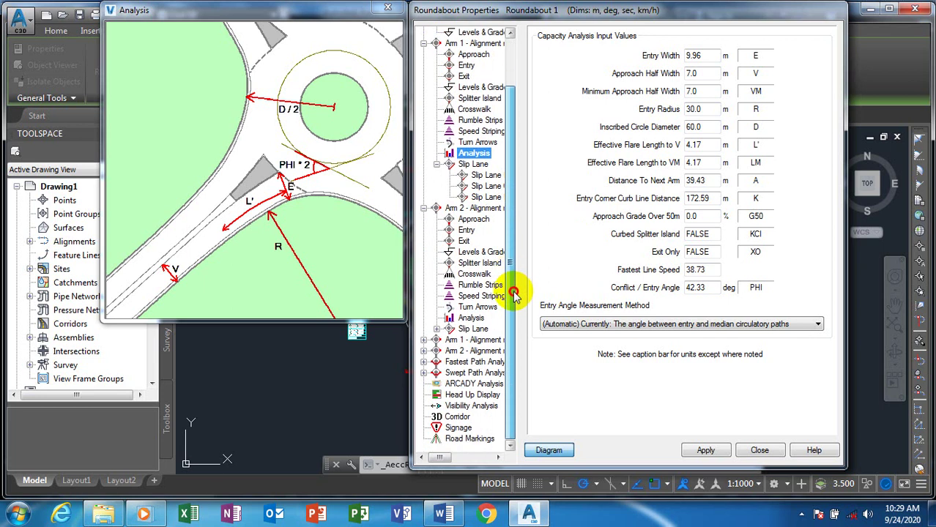
{"action": "left_click", "coordinate": [472, 219]}
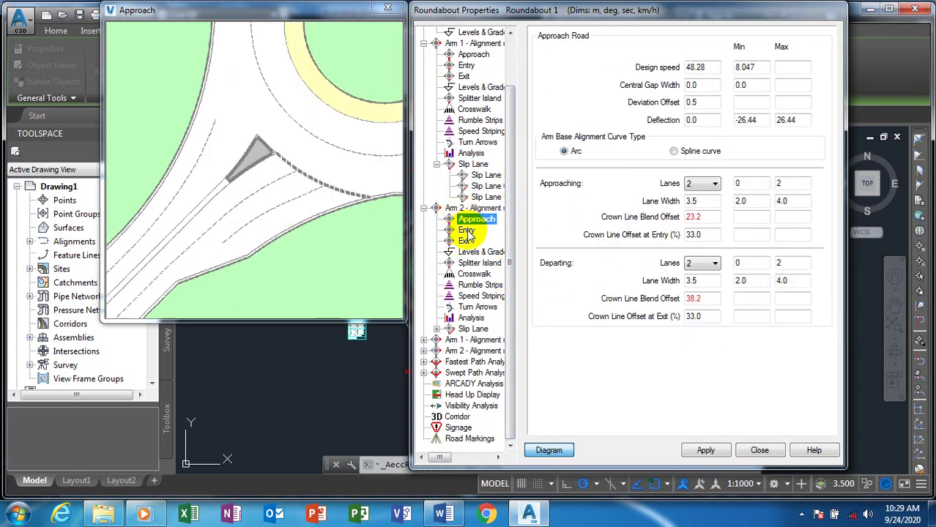
{"action": "left_click", "coordinate": [466, 232]}
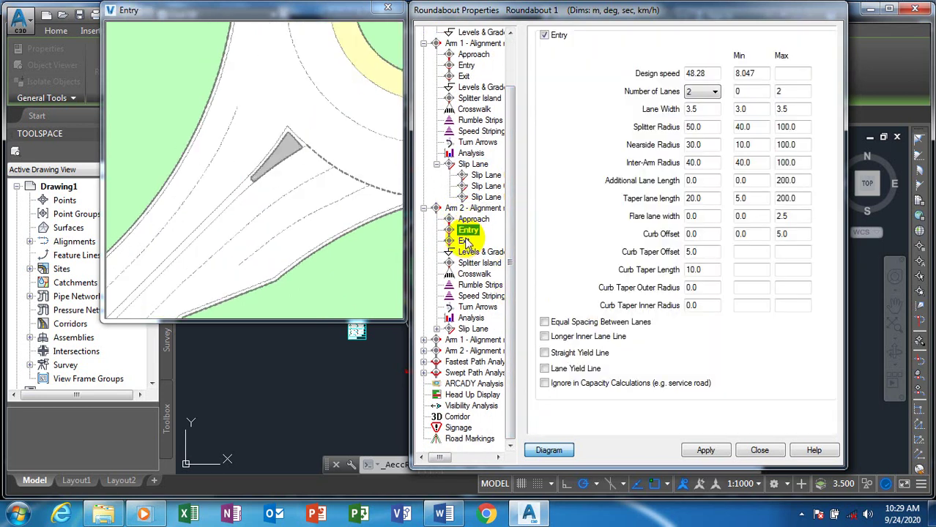
{"action": "left_click", "coordinate": [465, 241]}
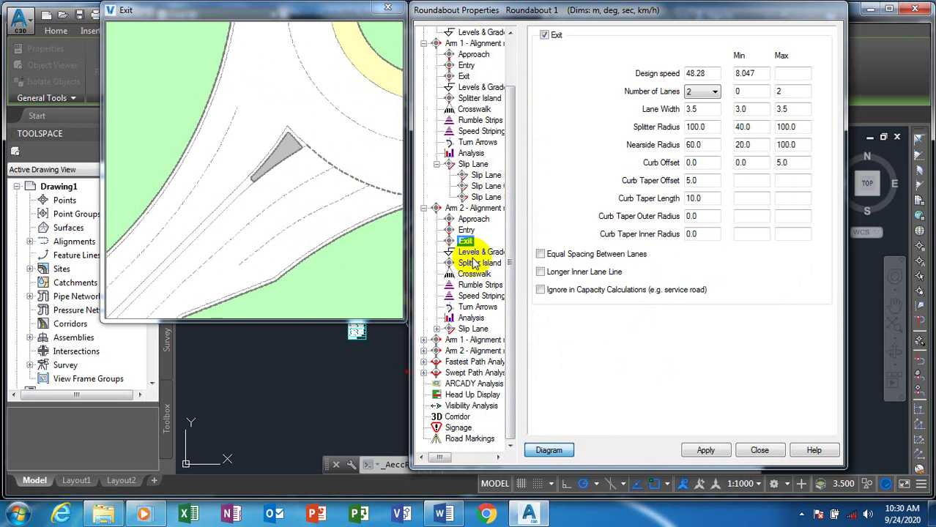
{"action": "left_click", "coordinate": [479, 253]}
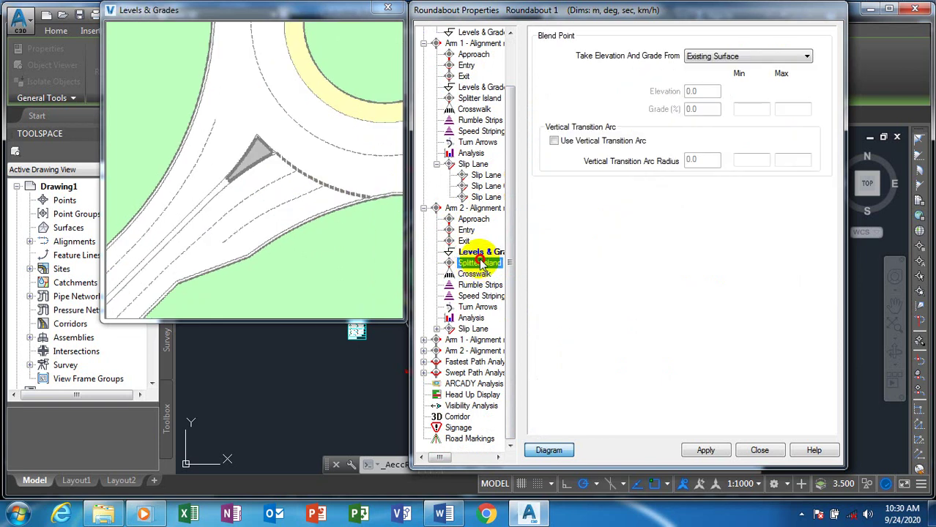
{"action": "left_click", "coordinate": [478, 263]}
- Continue through Arm 2's Crosswalk, markings, Turn Arrows and Analysis to Slip Lane (widths 8.0)
{"action": "left_click", "coordinate": [477, 275]}
{"action": "left_click", "coordinate": [479, 286]}
{"action": "left_click", "coordinate": [477, 296]}
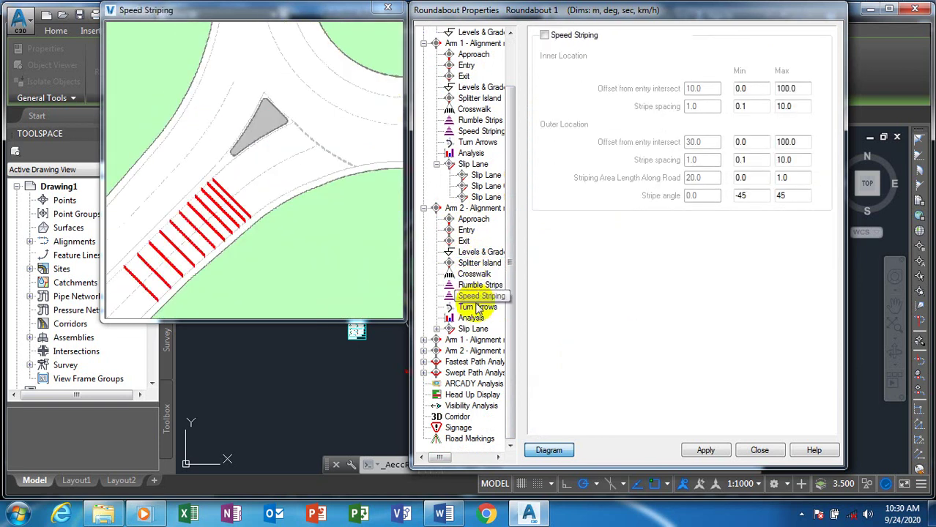
{"action": "left_click", "coordinate": [476, 307]}
{"action": "left_click", "coordinate": [472, 318]}
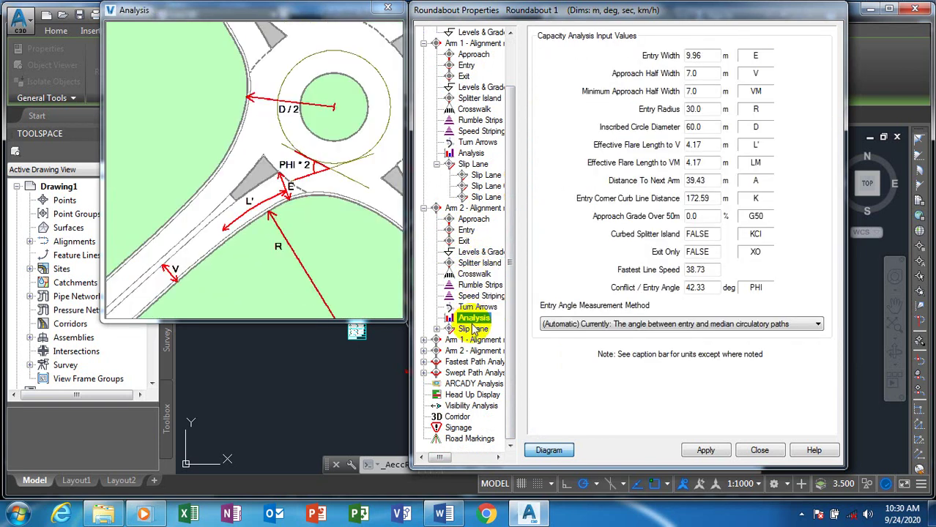
{"action": "left_click", "coordinate": [473, 330]}
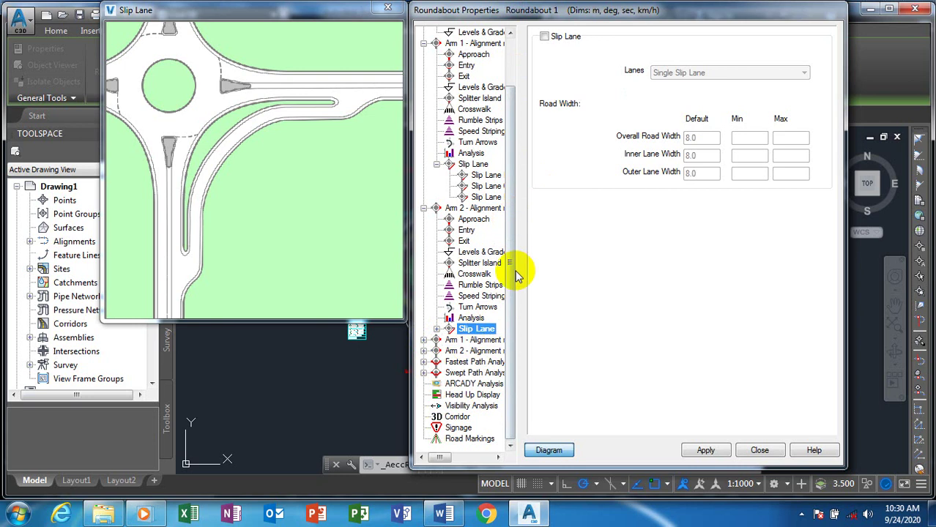
{"action": "left_click_drag", "start_coordinate": [514, 268], "coordinate": [516, 146]}
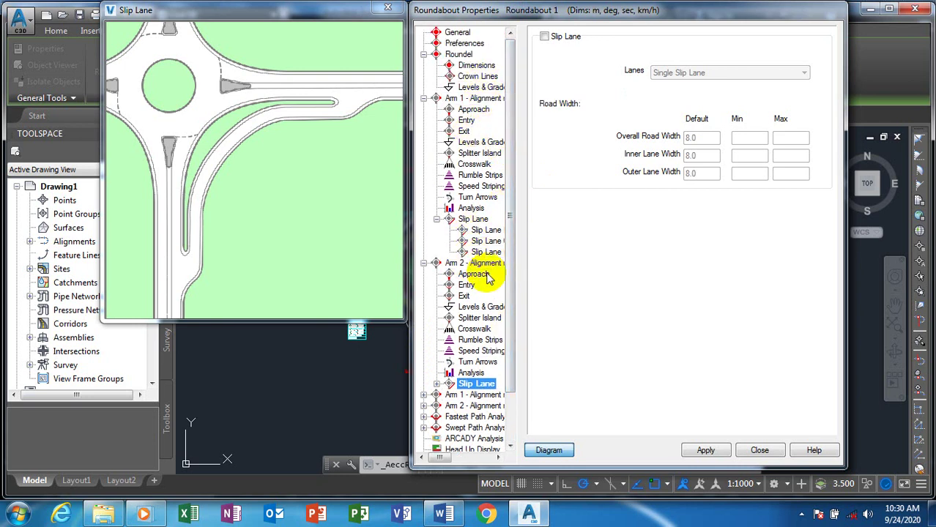
{"action": "left_click_drag", "start_coordinate": [512, 269], "coordinate": [463, 372]}
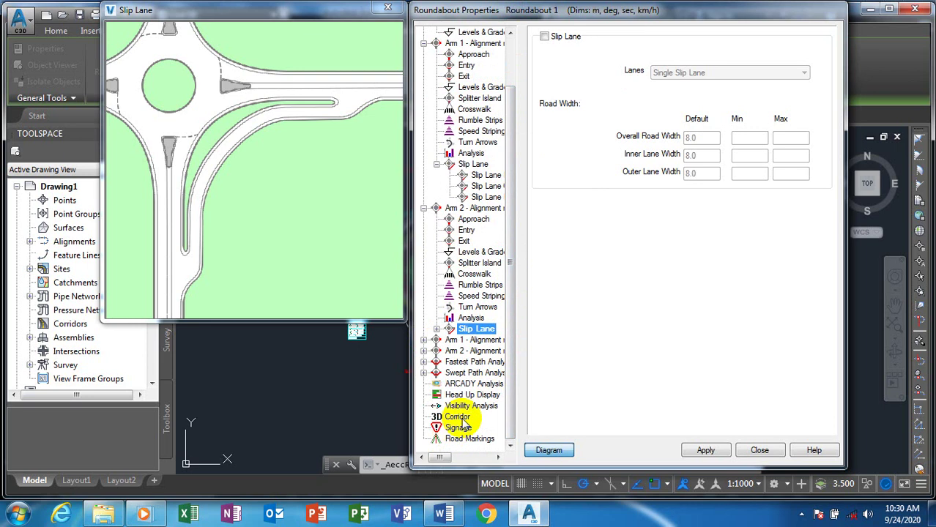
- Review Fastest Path, Swept Path, ARCADY and Head-Up Display options, with HUD and leader lines on
{"action": "left_click", "coordinate": [470, 364]}
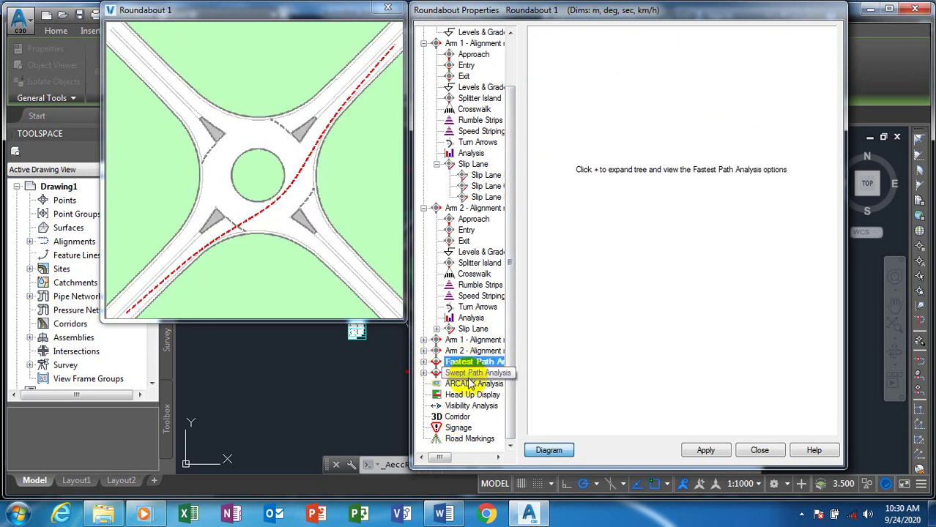
{"action": "left_click", "coordinate": [472, 373]}
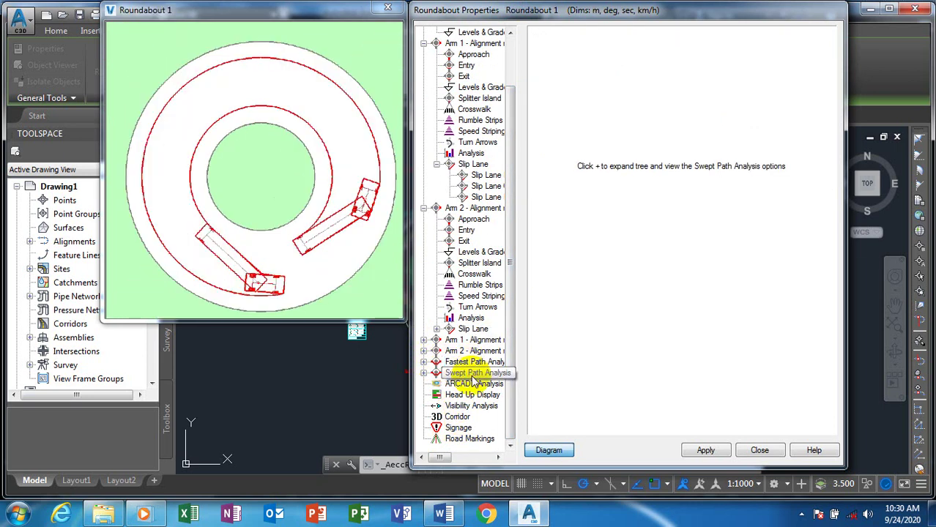
{"action": "left_click", "coordinate": [424, 363]}
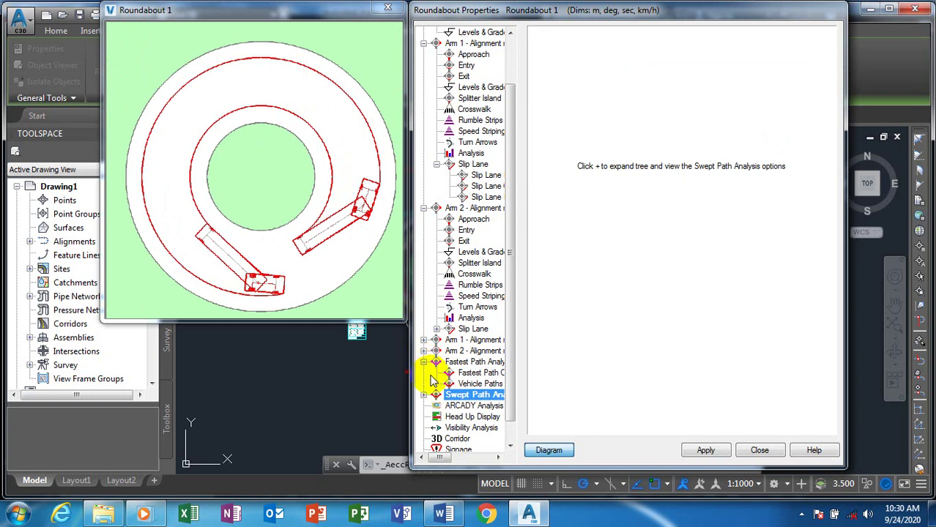
{"action": "left_click", "coordinate": [423, 351]}
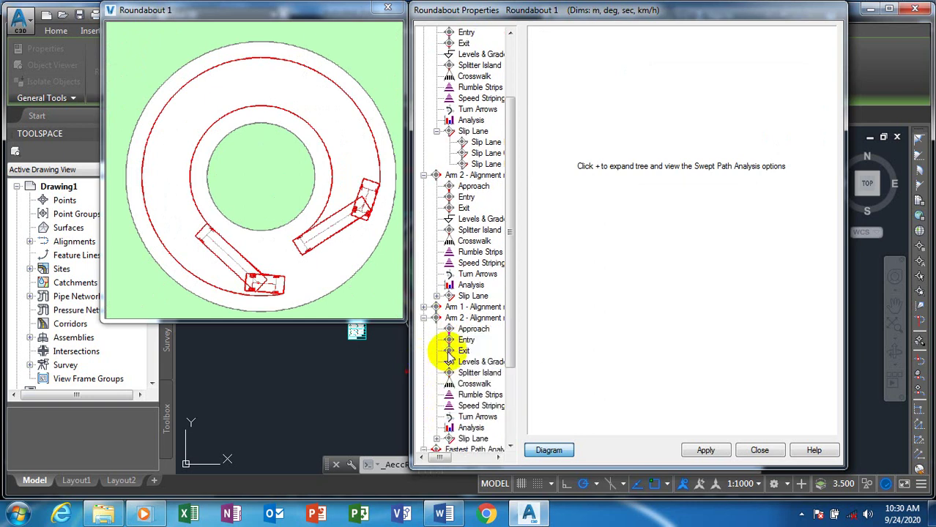
{"action": "left_click_drag", "start_coordinate": [509, 285], "coordinate": [508, 384]}
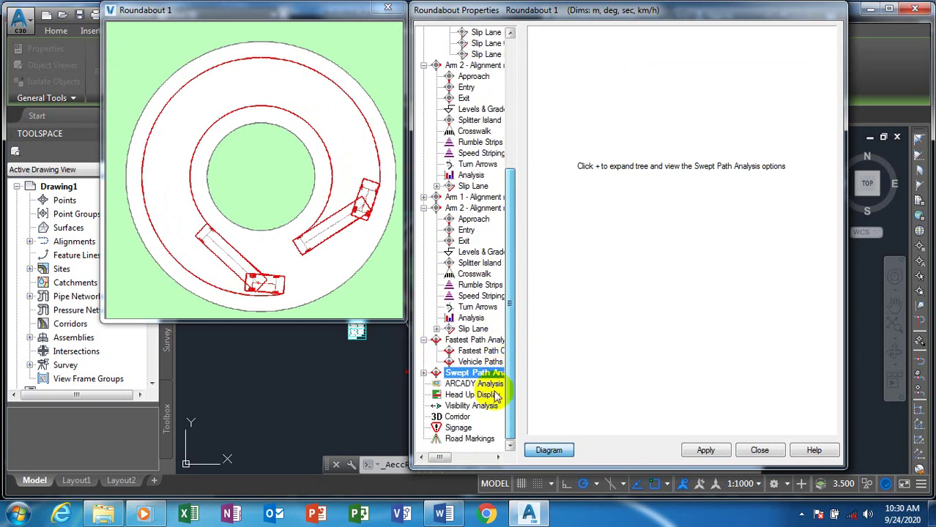
{"action": "left_click", "coordinate": [468, 384]}
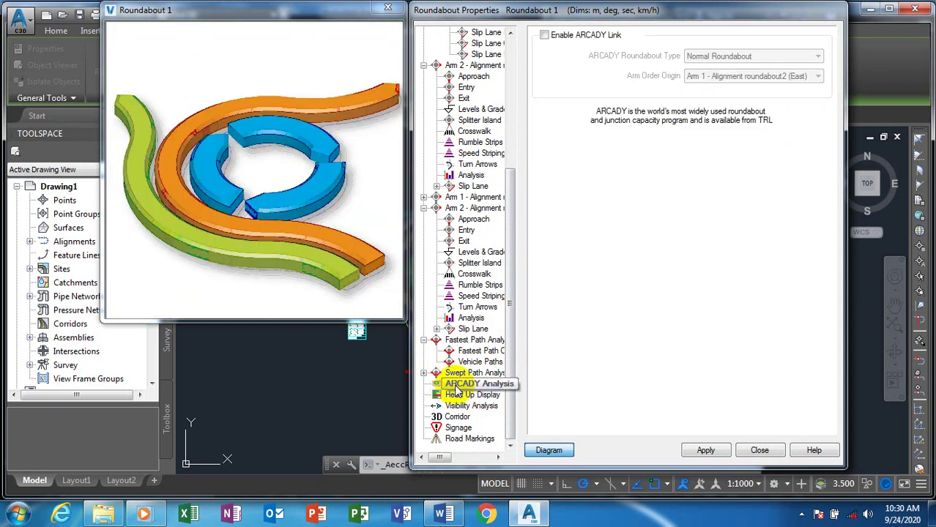
{"action": "left_click", "coordinate": [459, 396]}
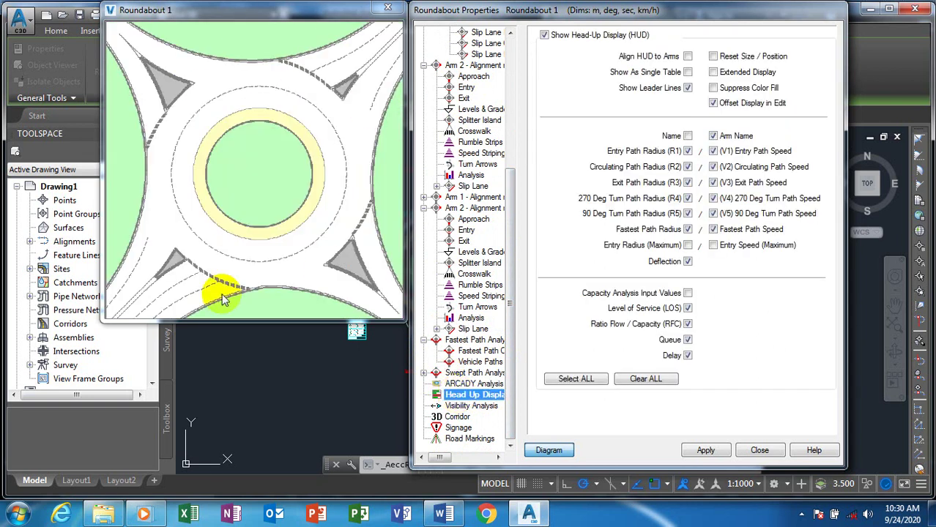
- Review Visibility and Corridor options, then leave every sign selected on all four arms
{"action": "left_click", "coordinate": [471, 407]}
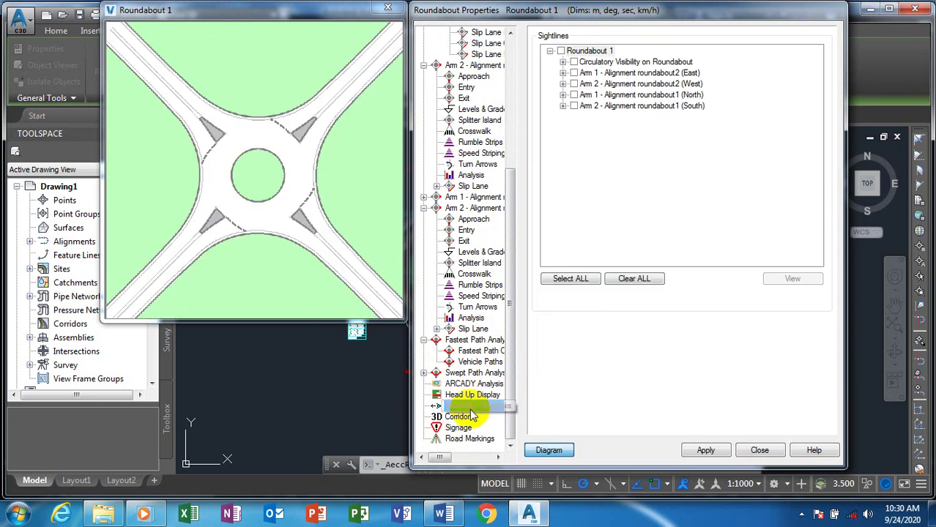
{"action": "left_click", "coordinate": [460, 417]}
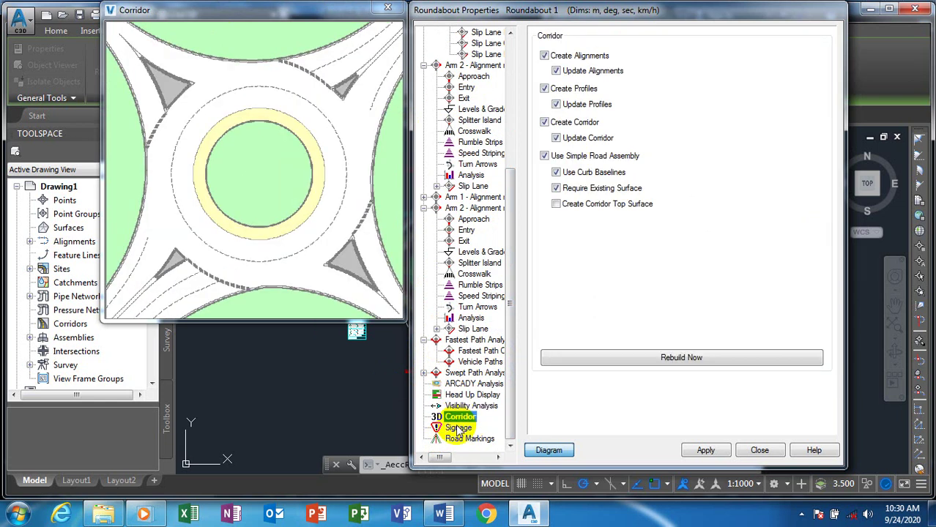
{"action": "left_click", "coordinate": [459, 428]}
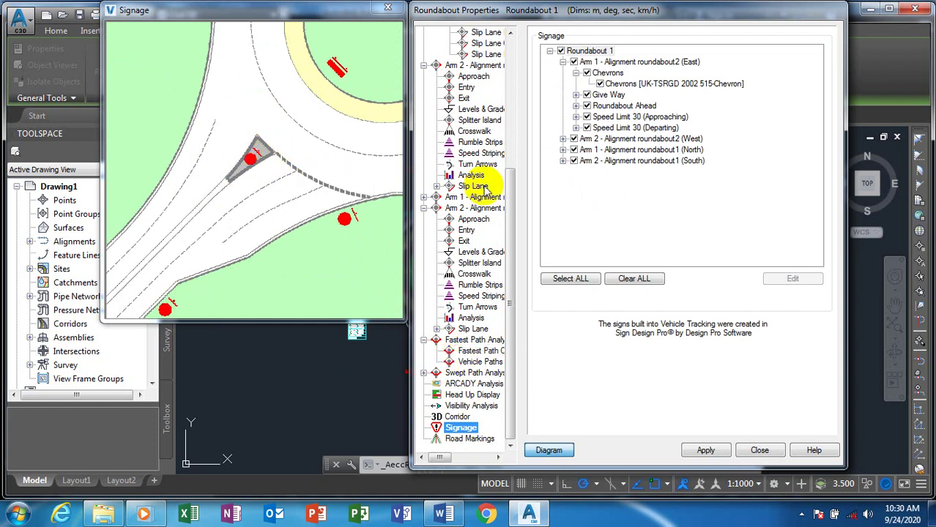
{"action": "left_click", "coordinate": [641, 283]}
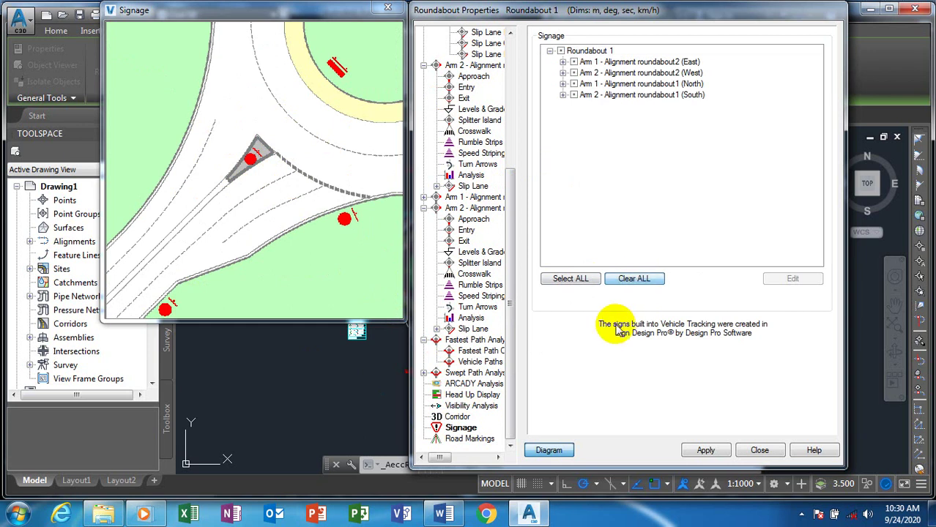
{"action": "left_click", "coordinate": [581, 281]}
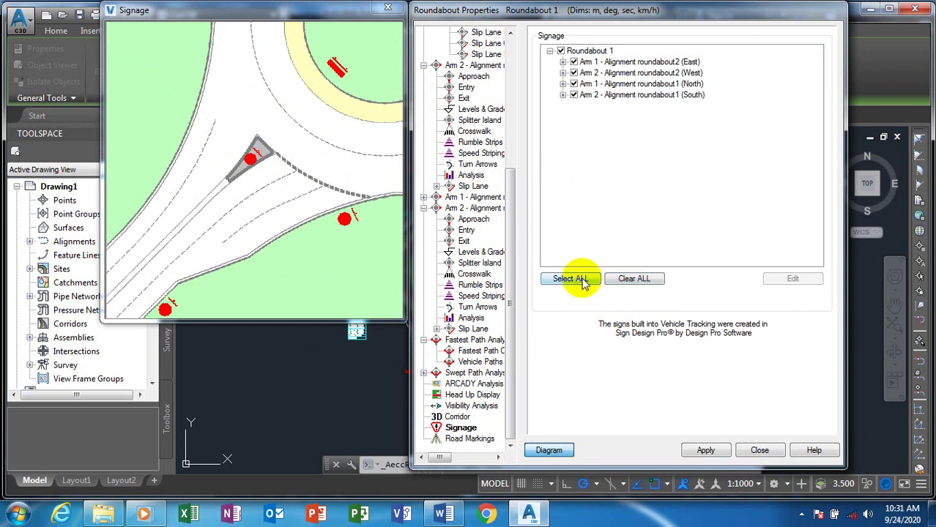
{"action": "left_click", "coordinate": [634, 283]}
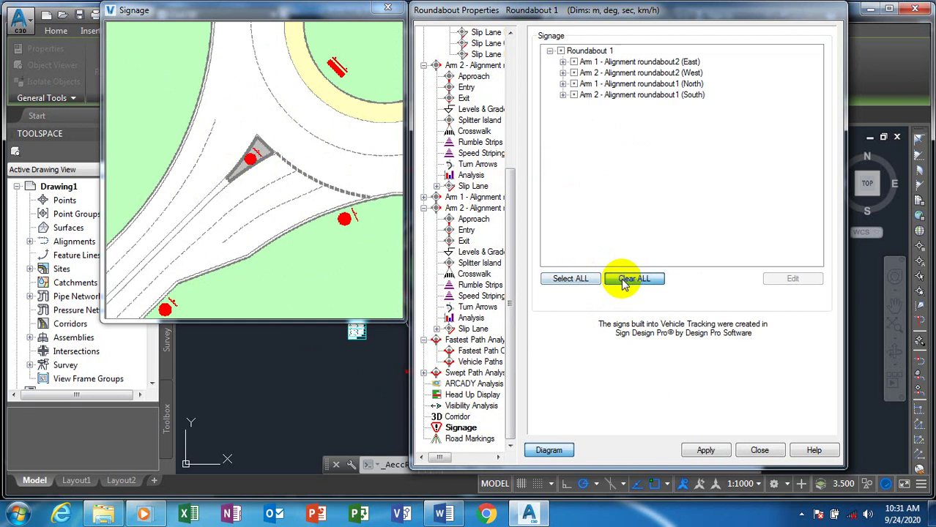
{"action": "left_click", "coordinate": [560, 280]}
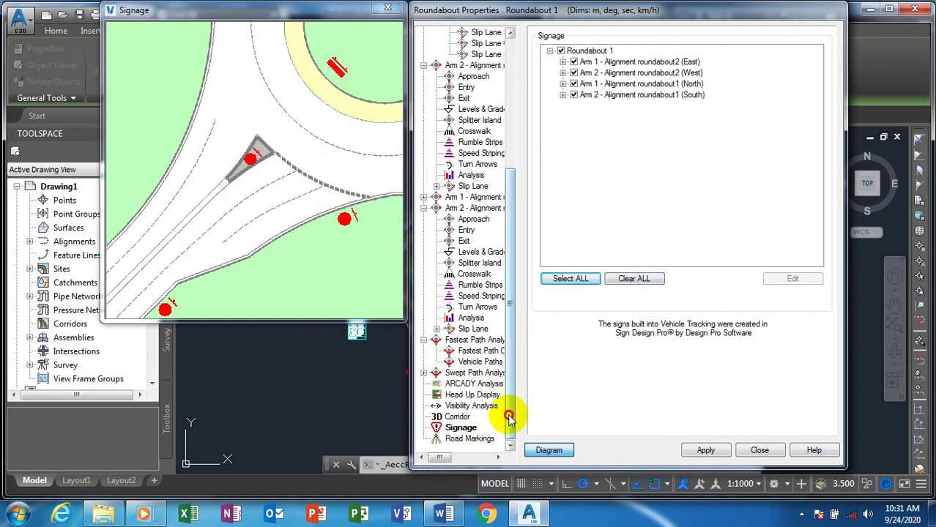
{"action": "left_click", "coordinate": [459, 439]}
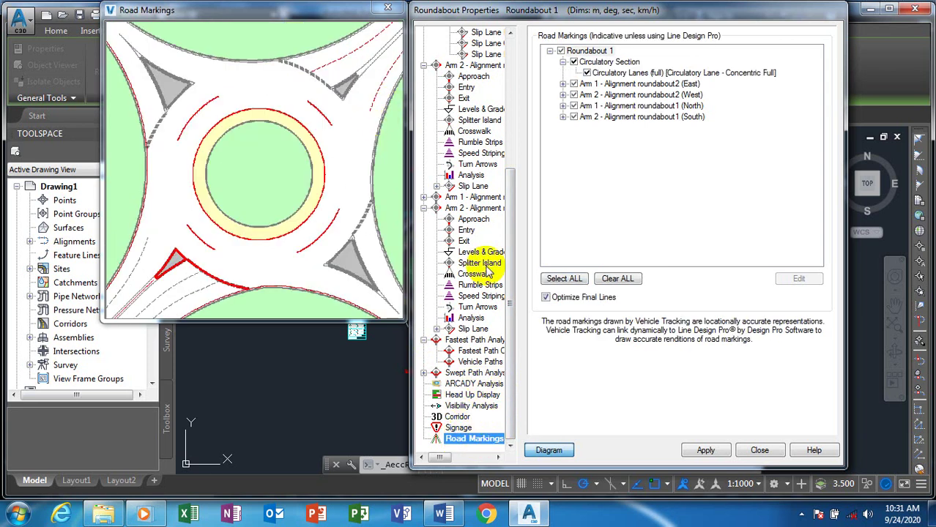
- Reapply road markings with the circulatory section and all four arms selected
{"action": "left_click", "coordinate": [613, 282]}
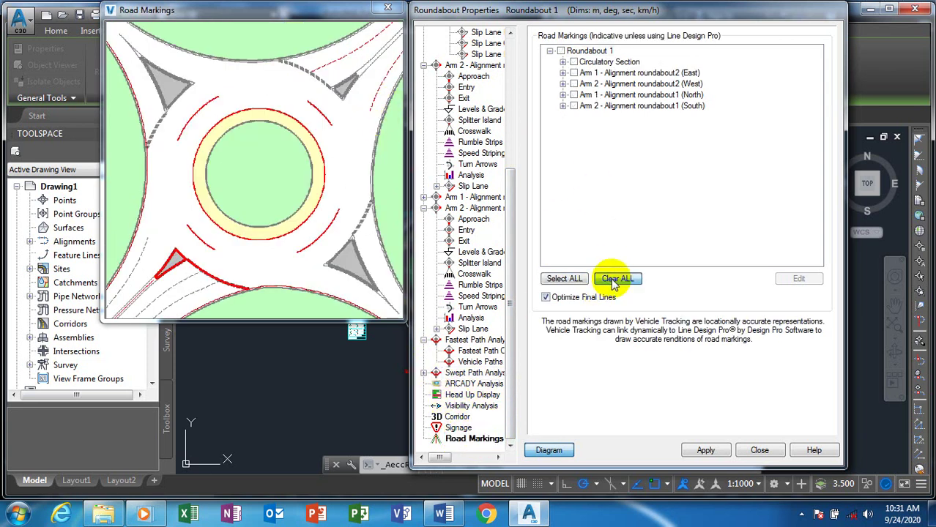
{"action": "left_click", "coordinate": [565, 280]}
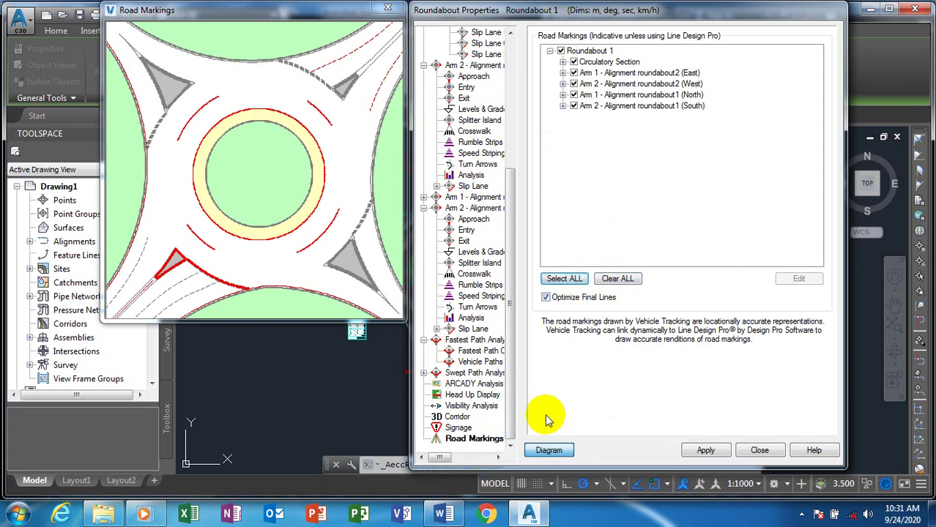
{"action": "left_click", "coordinate": [619, 279]}
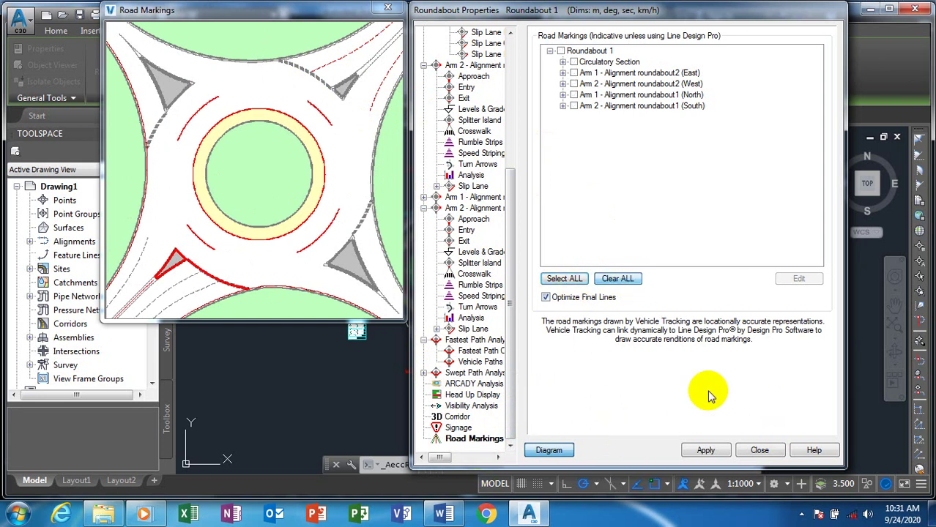
{"action": "left_click", "coordinate": [705, 450]}
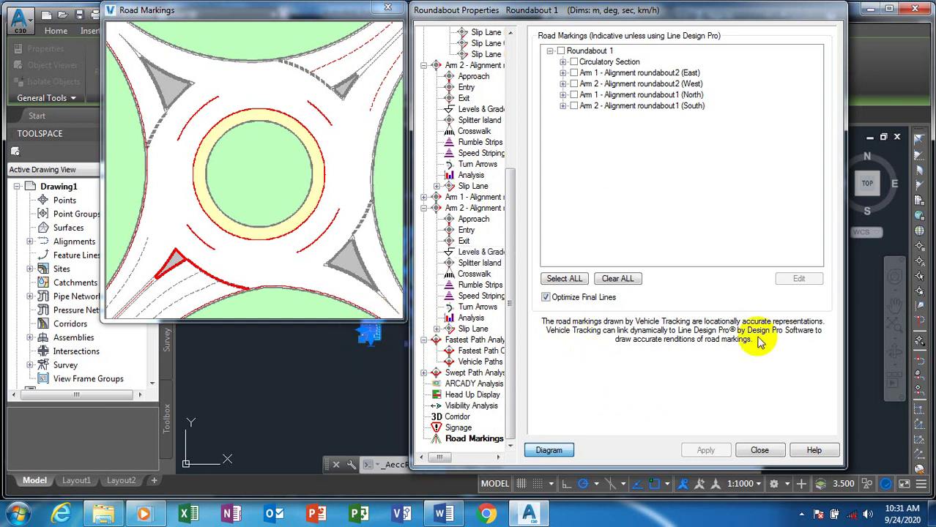
{"action": "left_click", "coordinate": [571, 279]}
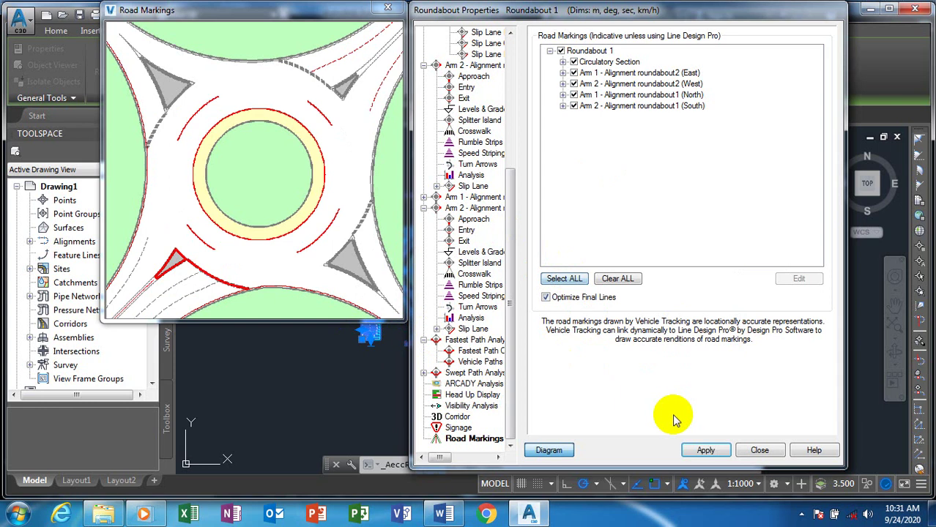
{"action": "left_click", "coordinate": [706, 449]}
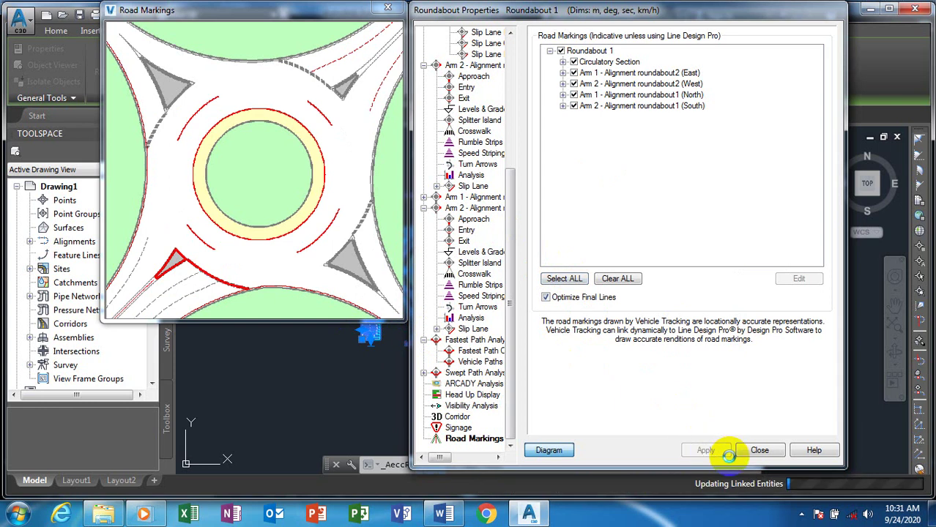
{"action": "left_click", "coordinate": [457, 428]}
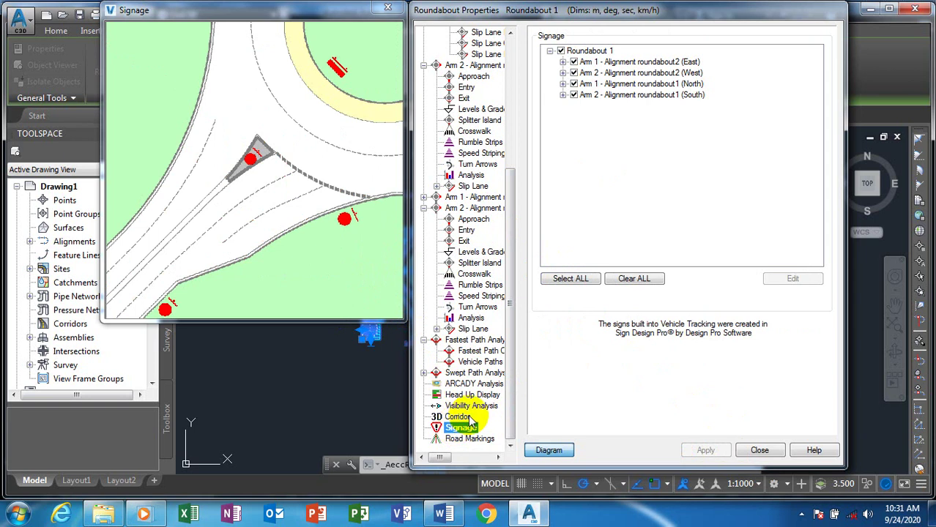
- Show roundel Dimensions: 1 lane, 8.0 circulatory width, 44.0 inscribed, 24.0 centre island
{"action": "left_click", "coordinate": [462, 417]}
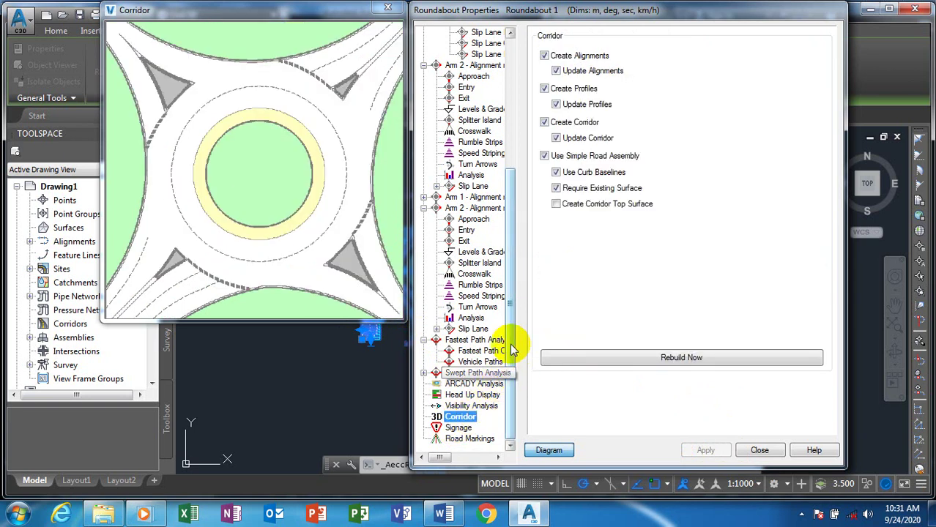
{"action": "left_click_drag", "start_coordinate": [513, 350], "coordinate": [517, 208]}
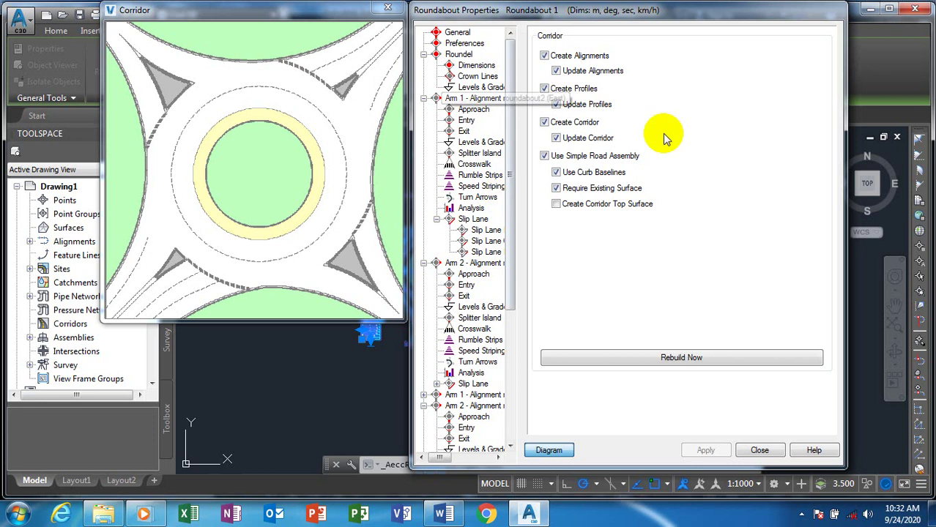
{"action": "left_click", "coordinate": [468, 55]}
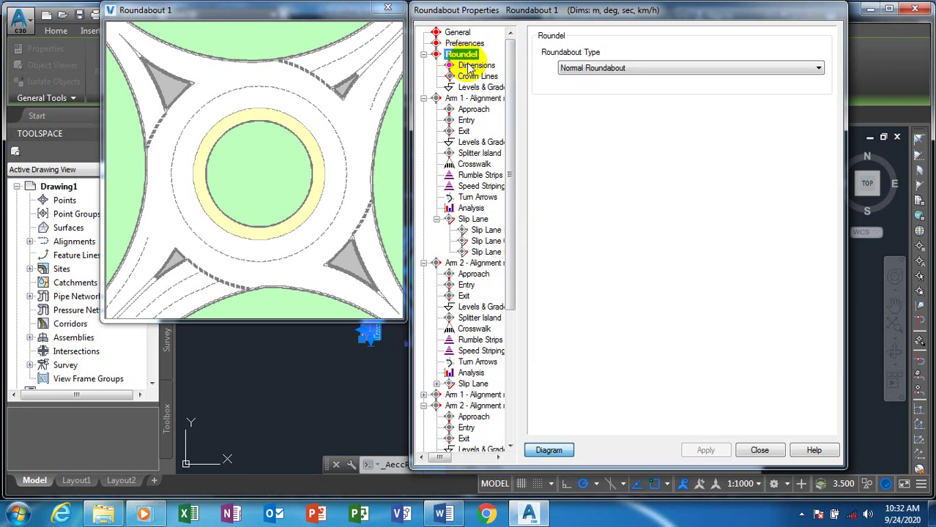
{"action": "left_click", "coordinate": [472, 66]}
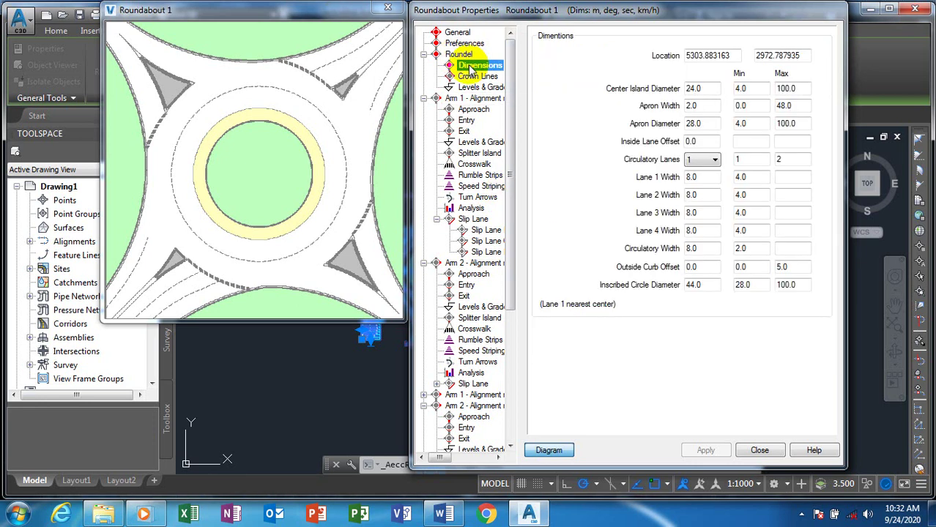